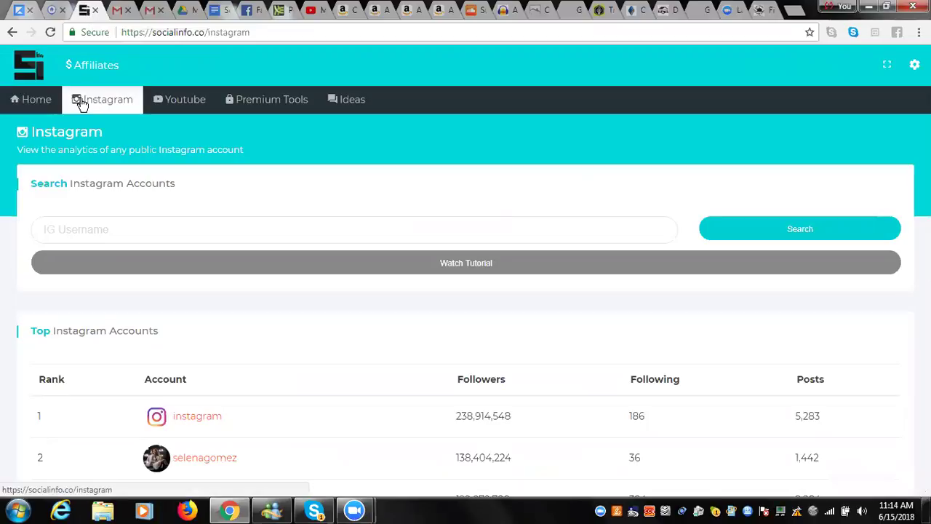
Return to the SocialInfo Home page.
{"action": "left_click", "coordinate": [39, 103]}
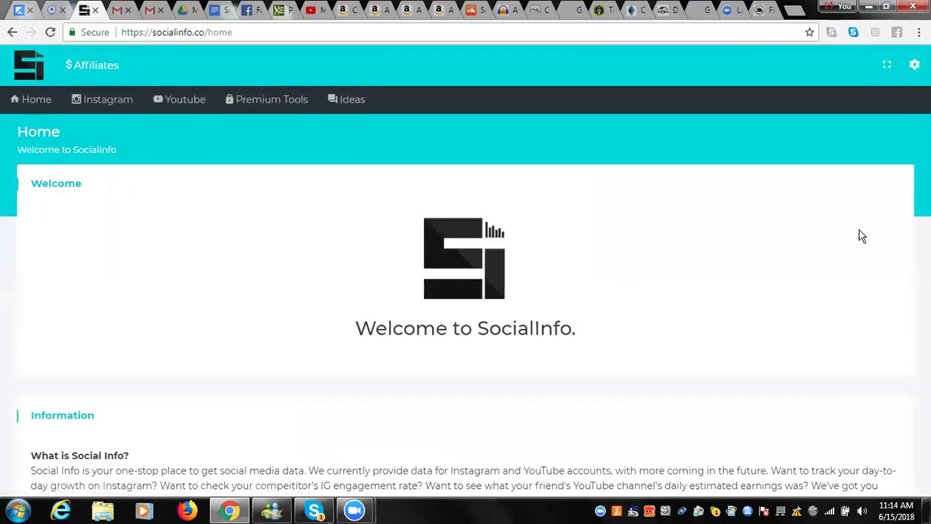
Review the Home page overview and statistics, then go to the Instagram account search.
{"action": "scroll", "coordinate": [786, 242], "scroll_direction": "down", "scroll_amount": 4}
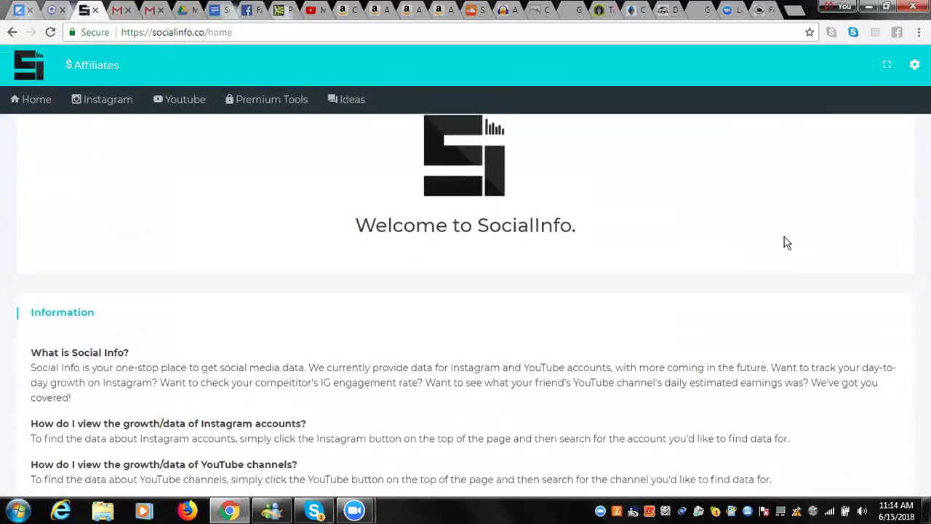
{"action": "scroll", "coordinate": [786, 242], "scroll_direction": "down", "scroll_amount": 1}
{"action": "scroll", "coordinate": [786, 242], "scroll_direction": "down", "scroll_amount": 1}
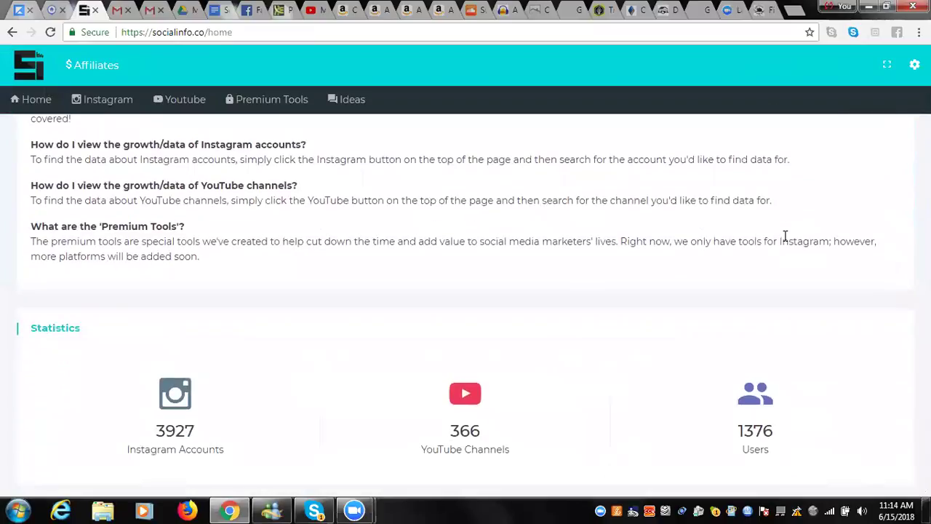
{"action": "scroll", "coordinate": [787, 242], "scroll_direction": "up", "scroll_amount": 1}
{"action": "scroll", "coordinate": [786, 243], "scroll_direction": "up", "scroll_amount": 5}
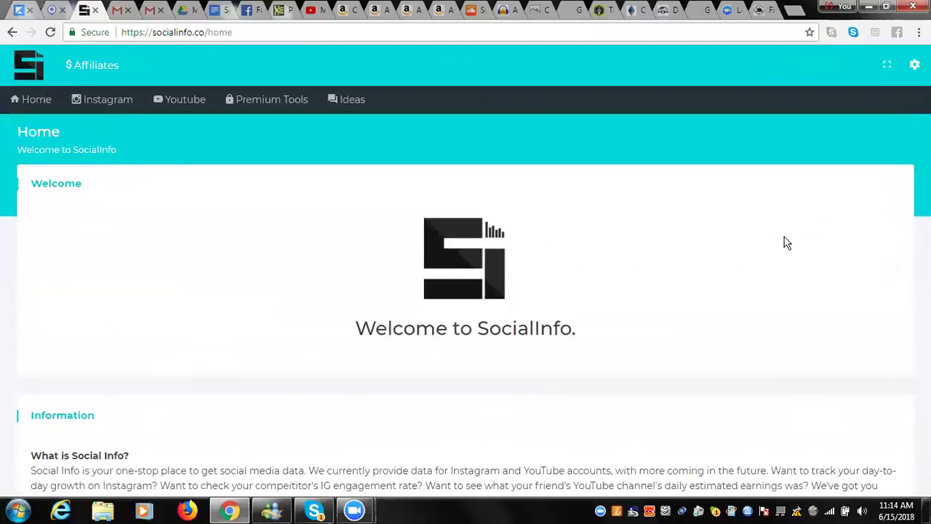
{"action": "scroll", "coordinate": [787, 242], "scroll_direction": "down", "scroll_amount": 1}
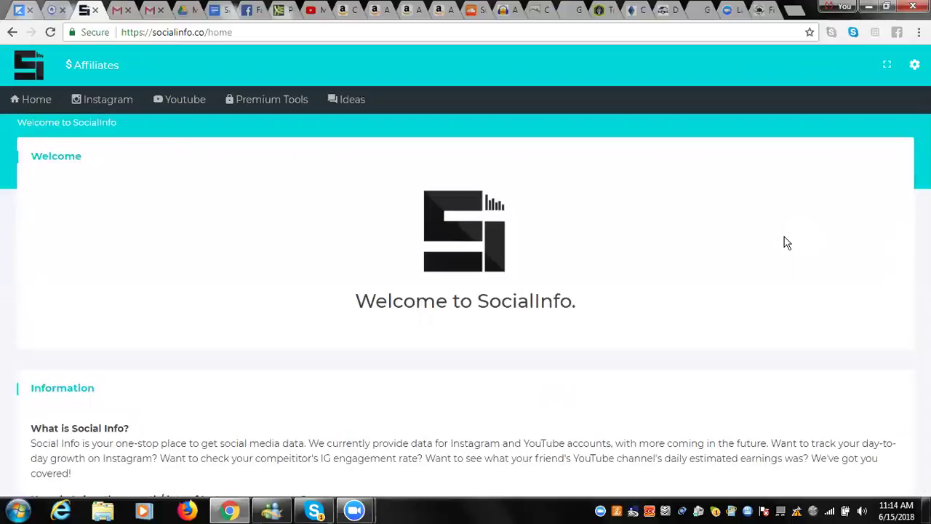
{"action": "scroll", "coordinate": [787, 242], "scroll_direction": "down", "scroll_amount": 1}
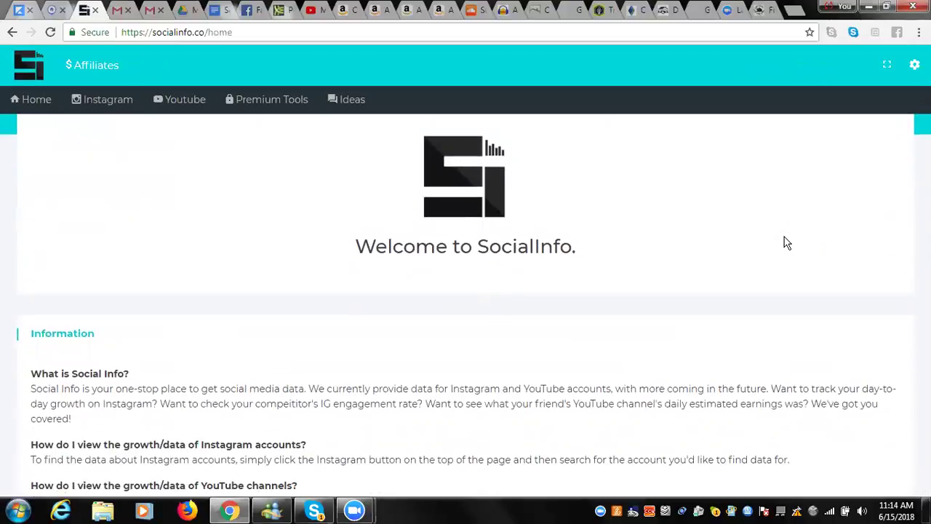
{"action": "scroll", "coordinate": [786, 243], "scroll_direction": "down", "scroll_amount": 1}
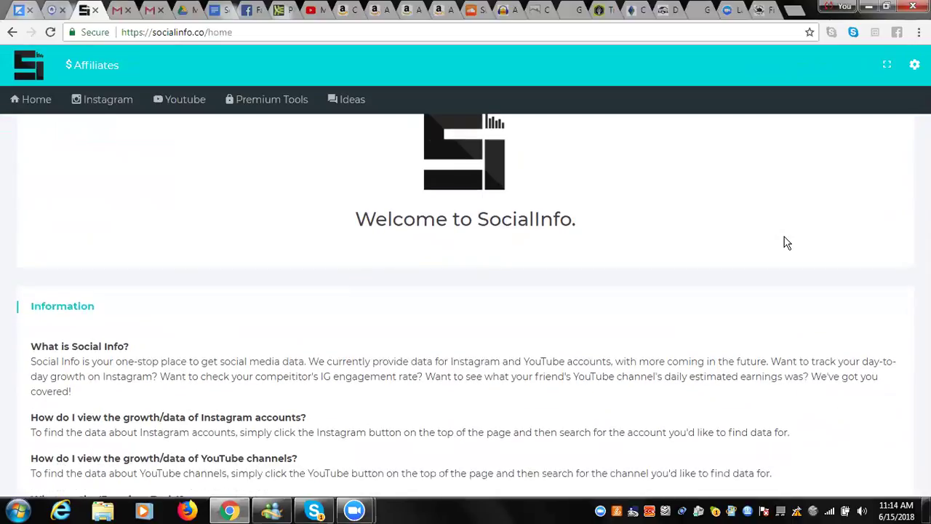
{"action": "scroll", "coordinate": [787, 242], "scroll_direction": "down", "scroll_amount": 1}
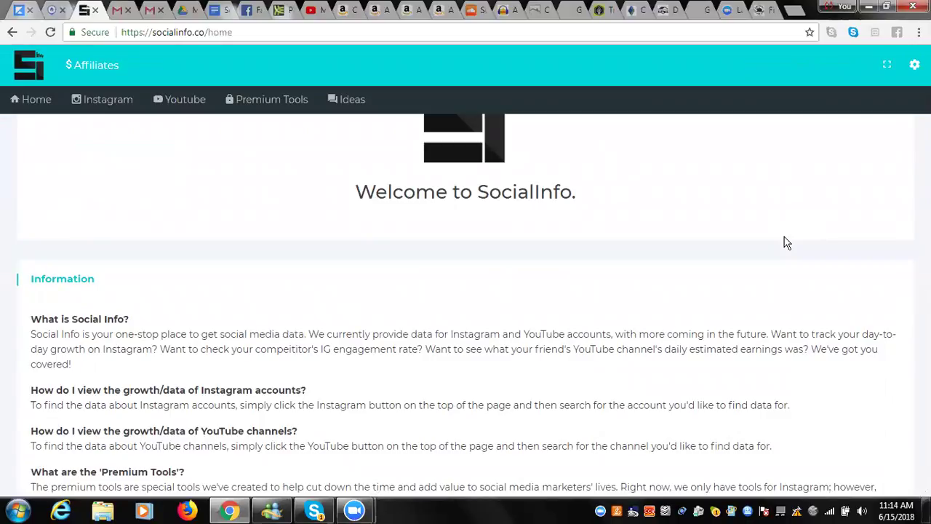
{"action": "scroll", "coordinate": [786, 243], "scroll_direction": "down", "scroll_amount": 3}
{"action": "scroll", "coordinate": [786, 243], "scroll_direction": "down", "scroll_amount": 2}
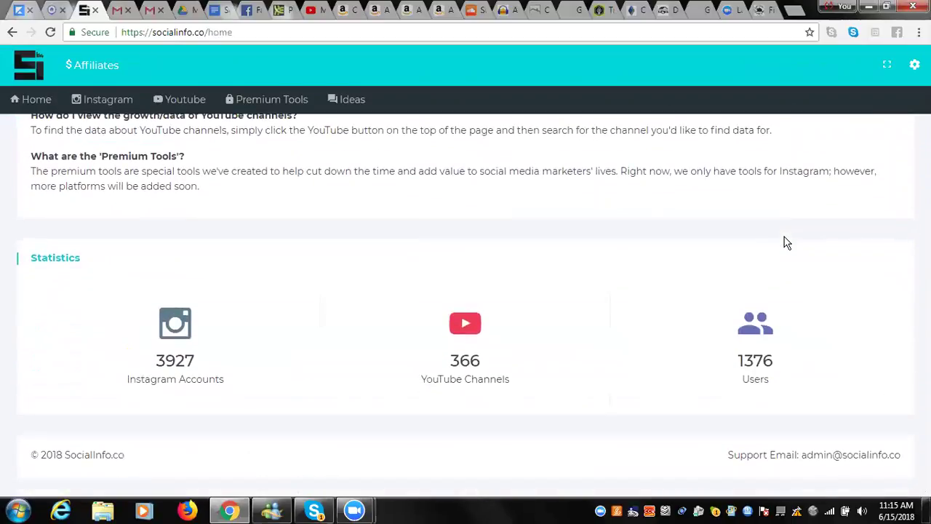
{"action": "scroll", "coordinate": [786, 242], "scroll_direction": "up", "scroll_amount": 5}
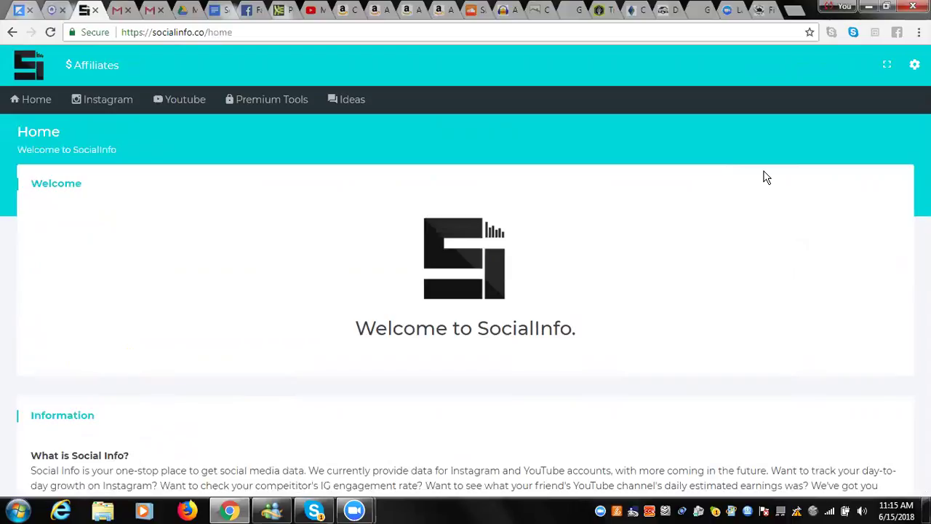
{"action": "left_click", "coordinate": [121, 106]}
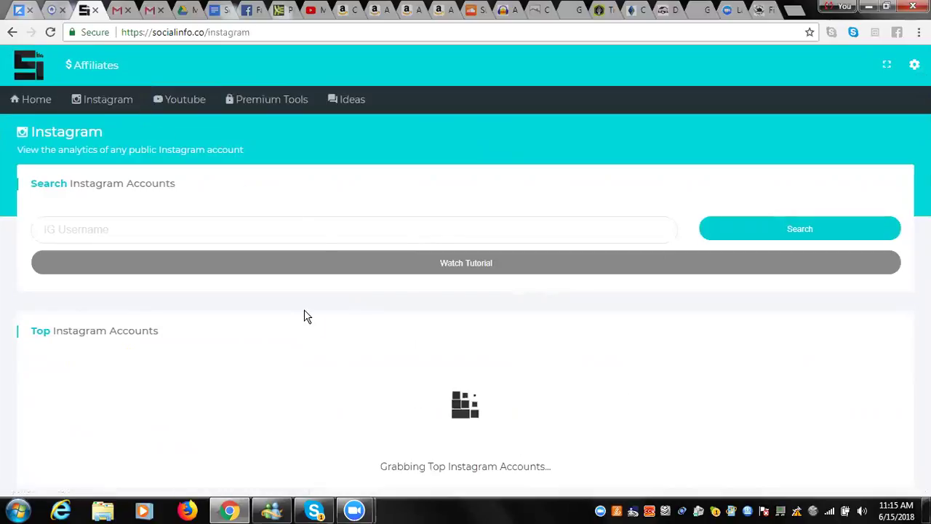
Search SocialInfo for the scooter rider's Instagram username.
{"action": "left_click", "coordinate": [214, 232]}
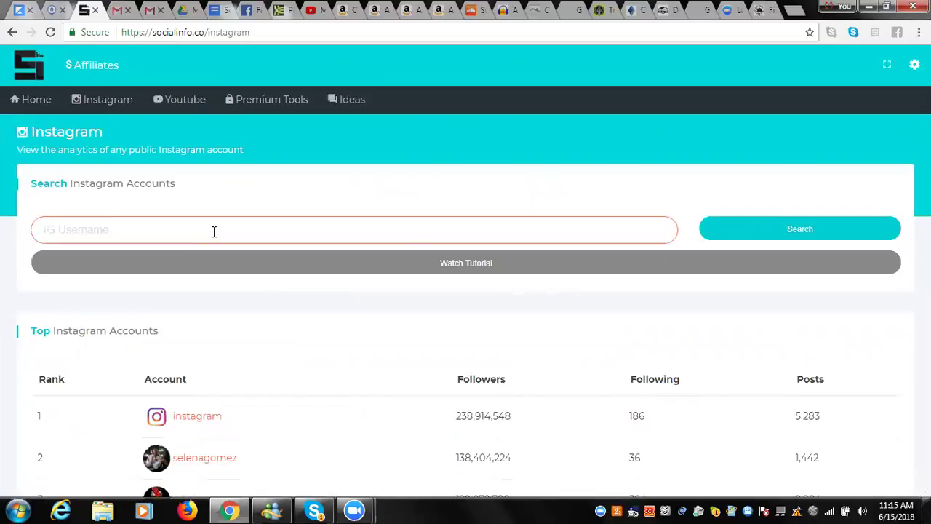
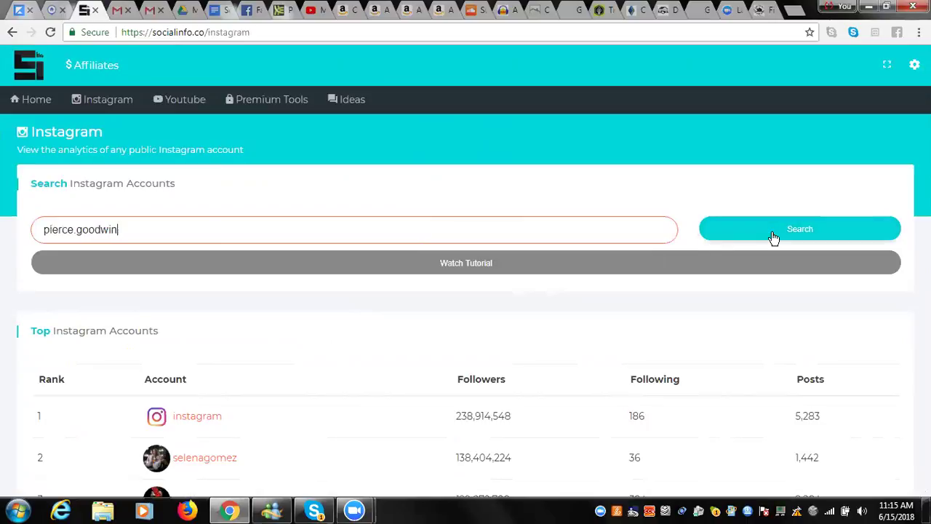
{"action": "left_click", "coordinate": [773, 237]}
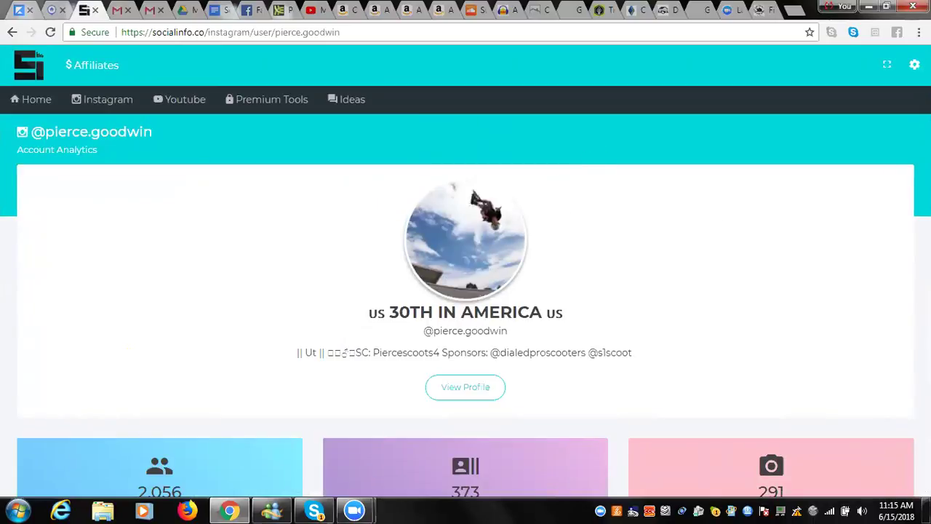
Review the account's stat cards, Statistics Table and Gains, including +87 followers in 30 days.
{"action": "scroll", "coordinate": [772, 260], "scroll_direction": "down", "scroll_amount": 2}
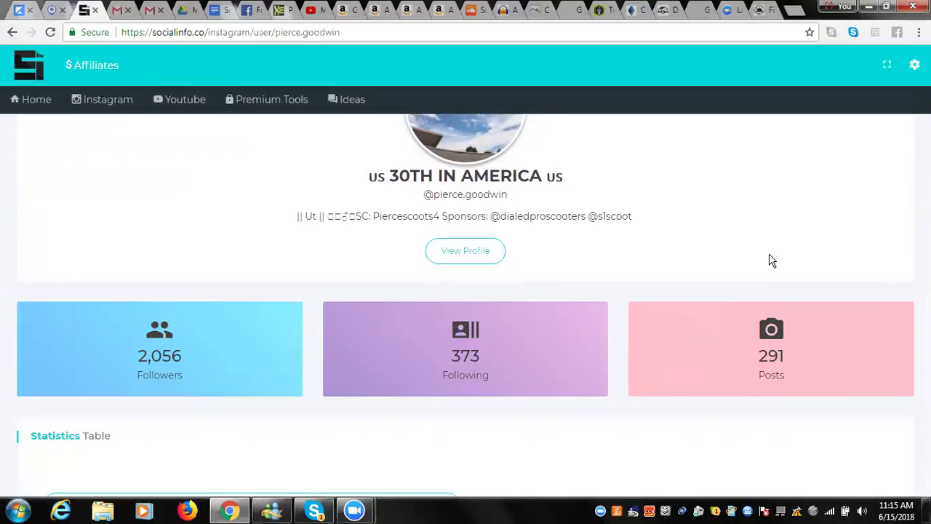
{"action": "scroll", "coordinate": [772, 260], "scroll_direction": "down", "scroll_amount": 2}
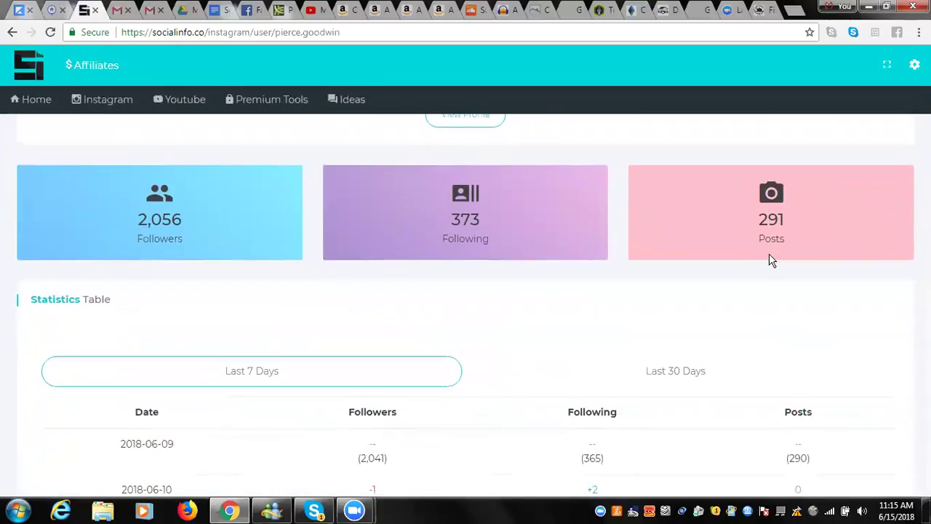
{"action": "scroll", "coordinate": [772, 260], "scroll_direction": "down", "scroll_amount": 2}
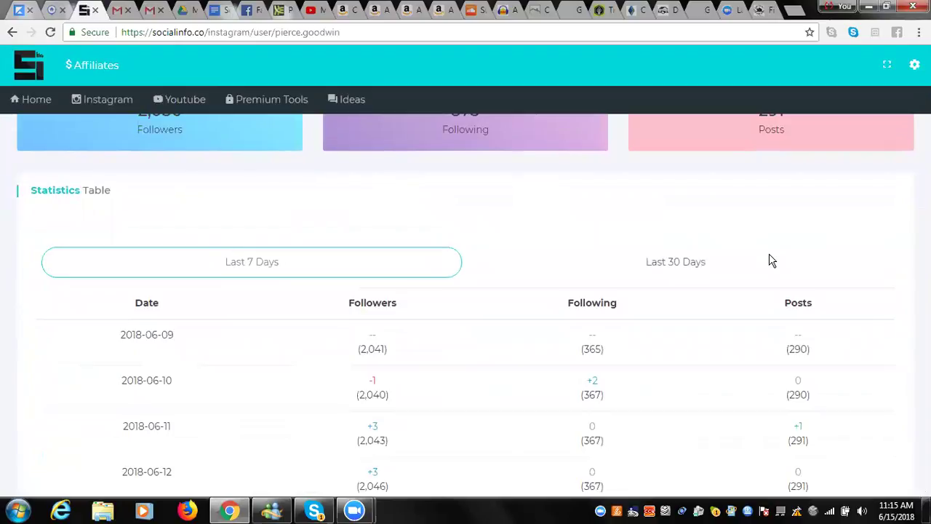
{"action": "scroll", "coordinate": [772, 260], "scroll_direction": "down", "scroll_amount": 1}
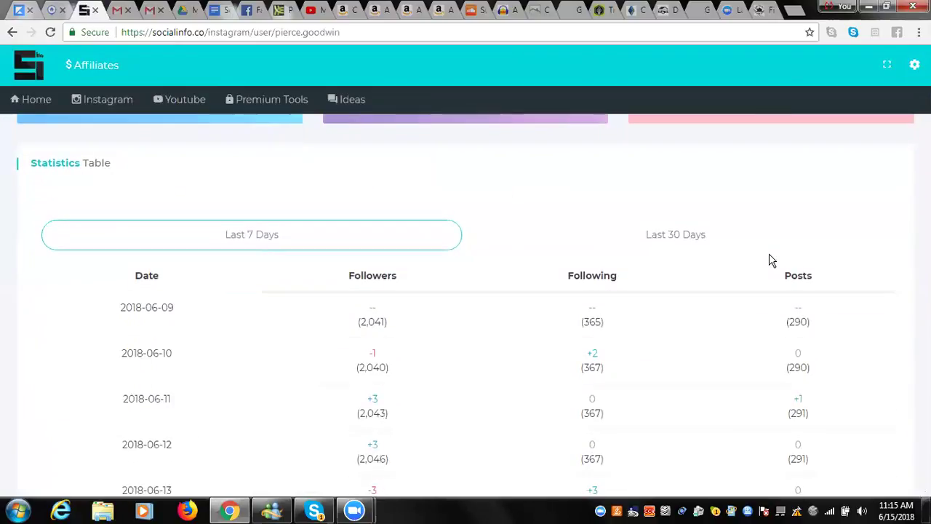
{"action": "scroll", "coordinate": [772, 260], "scroll_direction": "down", "scroll_amount": 1}
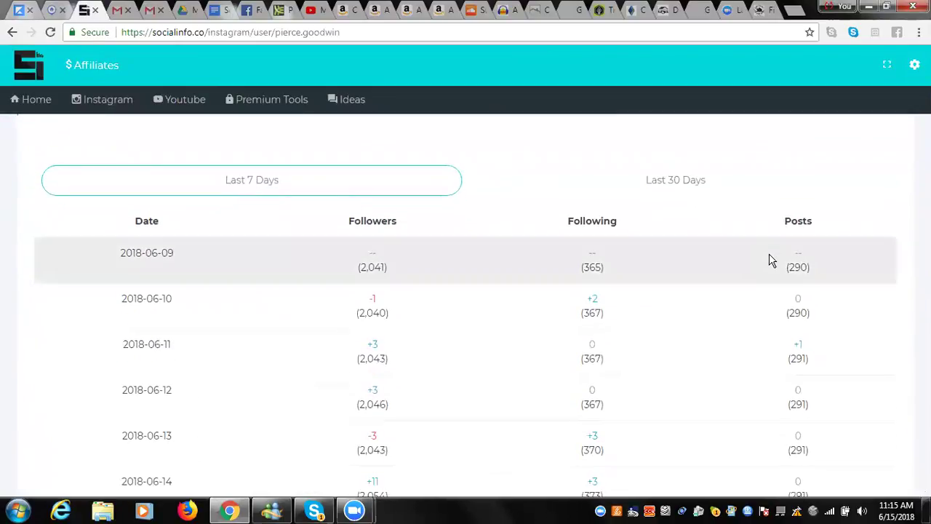
{"action": "scroll", "coordinate": [772, 260], "scroll_direction": "down", "scroll_amount": 1}
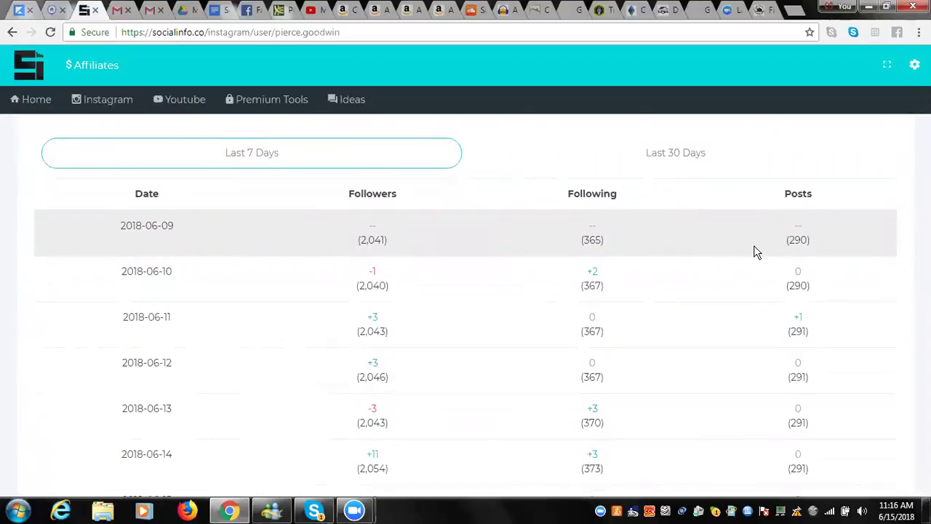
{"action": "scroll", "coordinate": [757, 252], "scroll_direction": "down", "scroll_amount": 4}
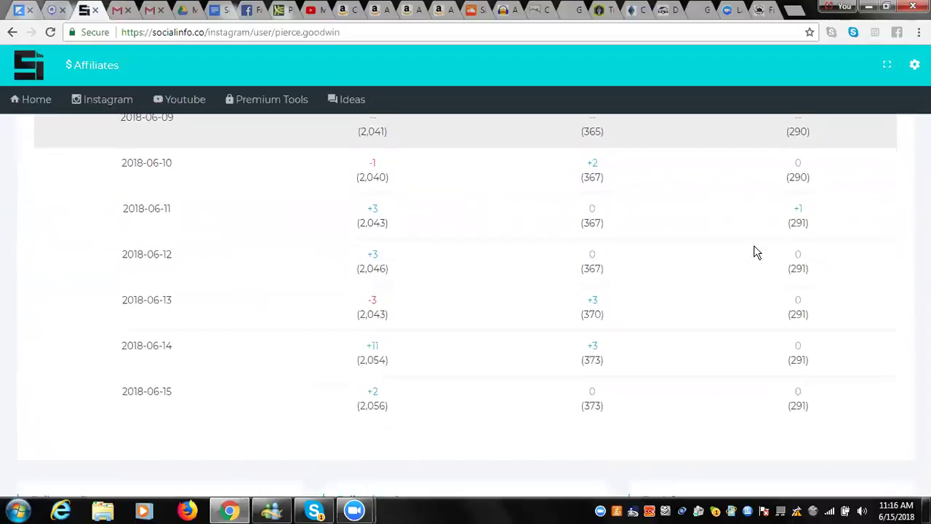
{"action": "scroll", "coordinate": [757, 252], "scroll_direction": "down", "scroll_amount": 1}
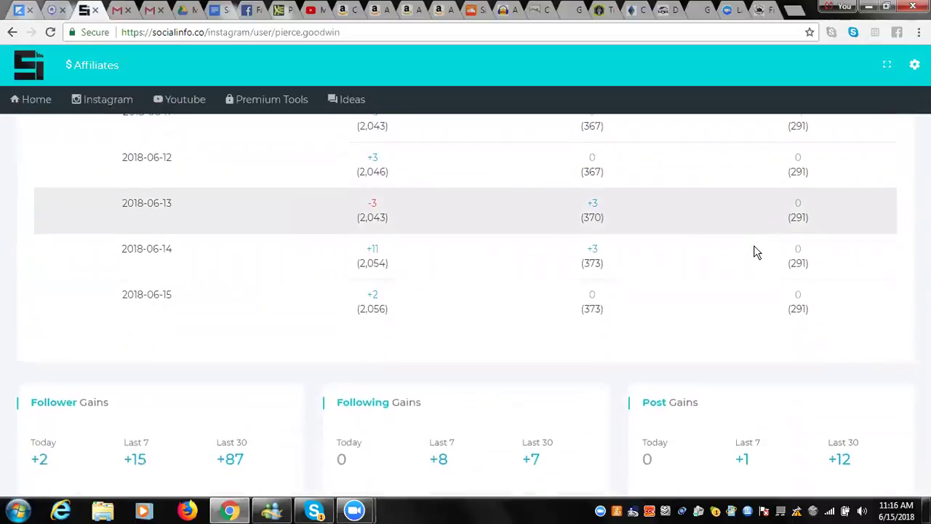
{"action": "scroll", "coordinate": [757, 252], "scroll_direction": "down", "scroll_amount": 1}
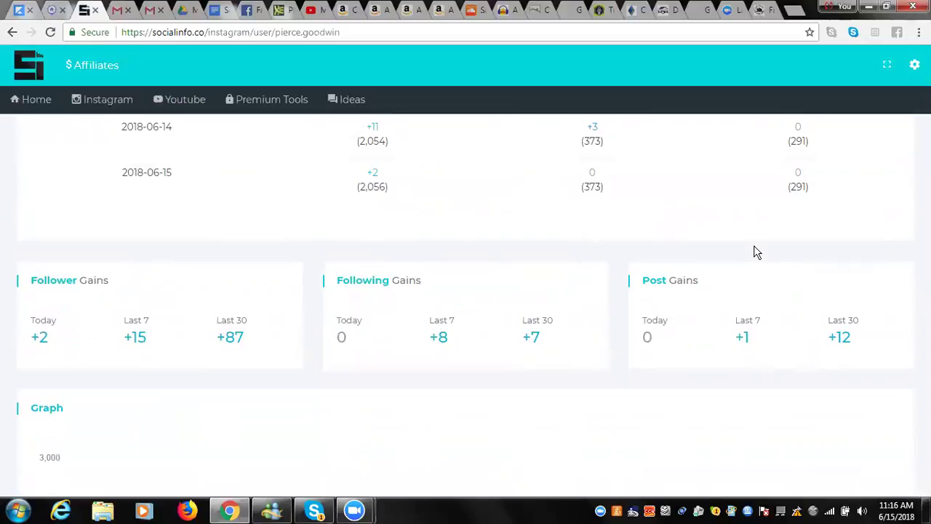
Bring the Recent Posts table into view: 339 average likes, 21 comments, 17.51% engagement.
{"action": "scroll", "coordinate": [757, 251], "scroll_direction": "down", "scroll_amount": 3}
{"action": "scroll", "coordinate": [757, 252], "scroll_direction": "down", "scroll_amount": 2}
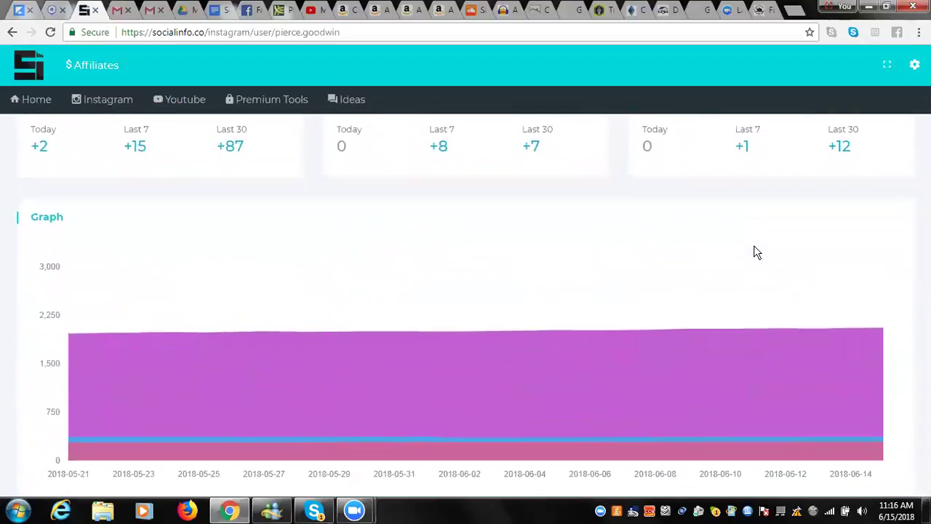
{"action": "scroll", "coordinate": [756, 251], "scroll_direction": "down", "scroll_amount": 3}
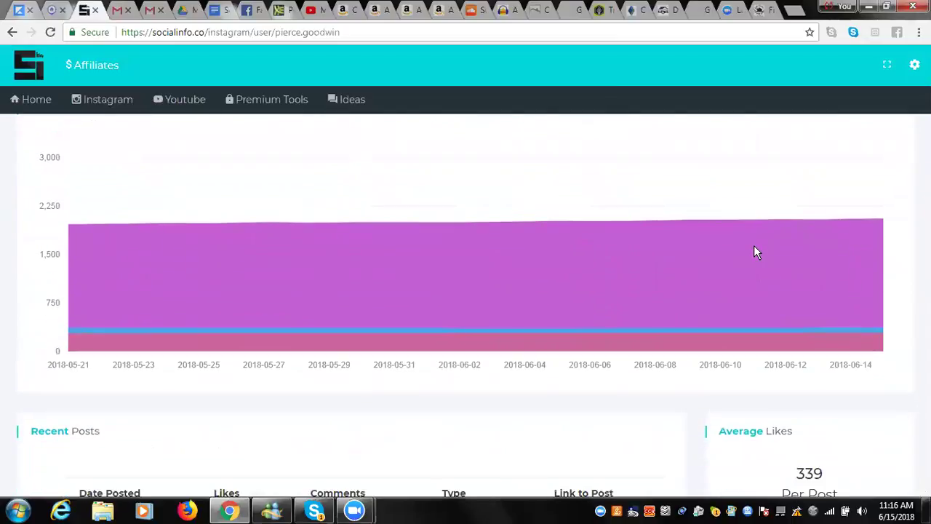
{"action": "scroll", "coordinate": [755, 252], "scroll_direction": "down", "scroll_amount": 2}
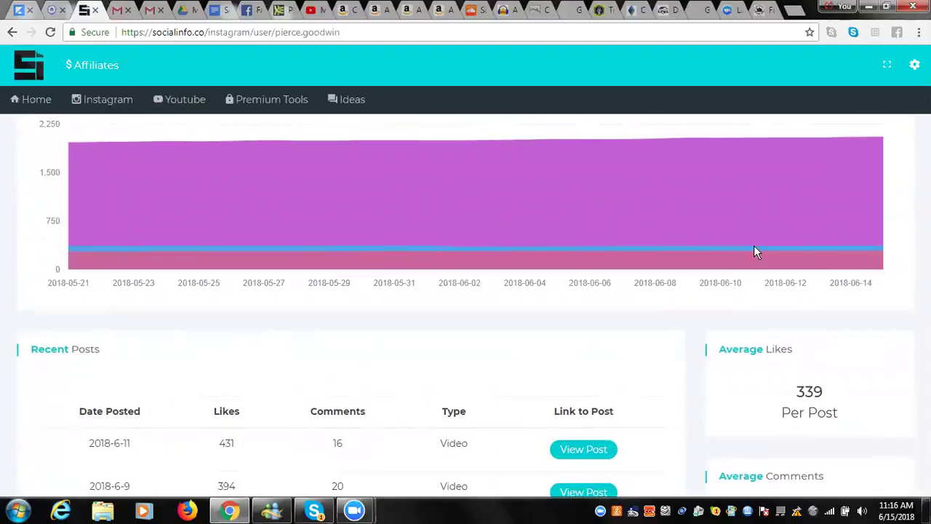
{"action": "scroll", "coordinate": [756, 252], "scroll_direction": "down", "scroll_amount": 1}
{"action": "scroll", "coordinate": [755, 252], "scroll_direction": "down", "scroll_amount": 1}
{"action": "scroll", "coordinate": [755, 252], "scroll_direction": "down", "scroll_amount": 2}
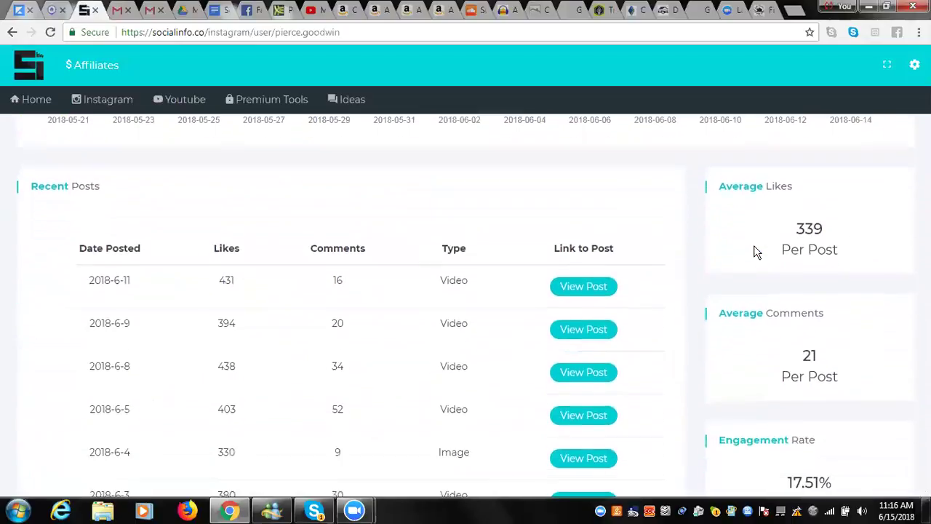
{"action": "scroll", "coordinate": [755, 252], "scroll_direction": "down", "scroll_amount": 1}
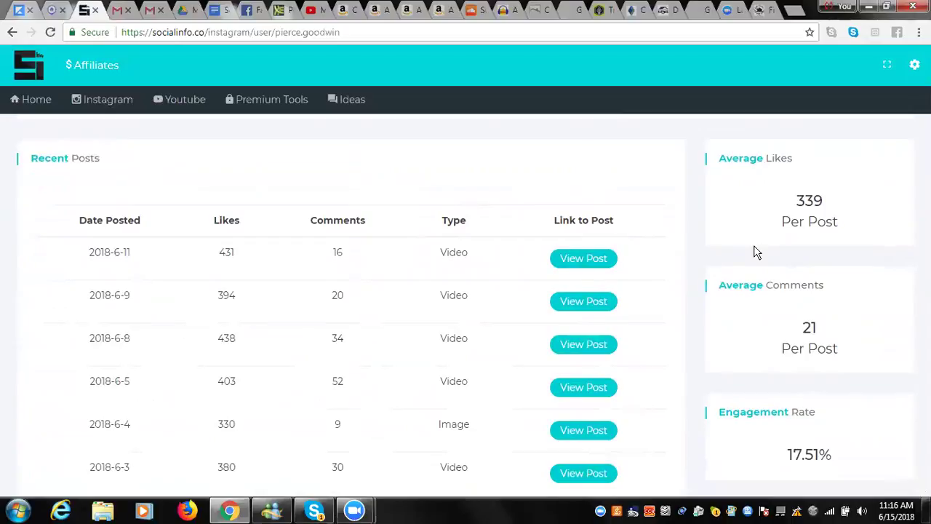
{"action": "scroll", "coordinate": [755, 252], "scroll_direction": "down", "scroll_amount": 1}
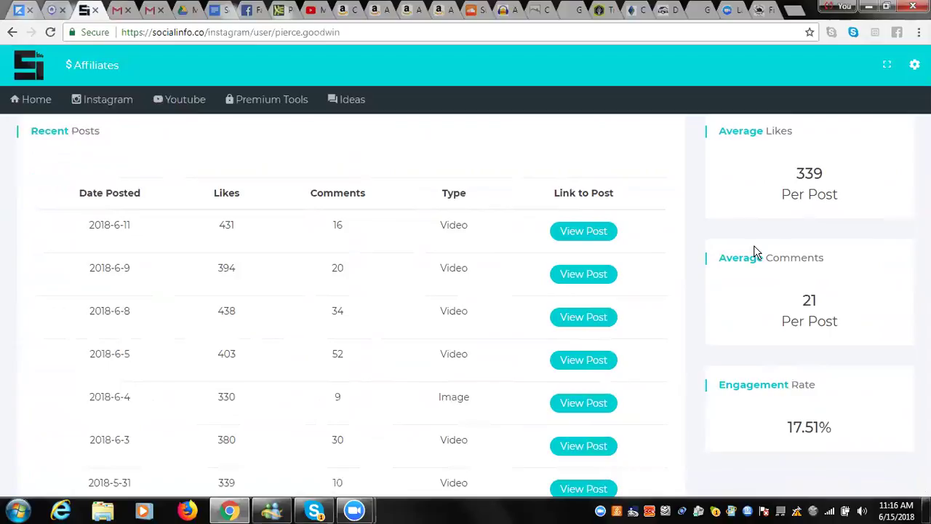
{"action": "scroll", "coordinate": [755, 252], "scroll_direction": "down", "scroll_amount": 1}
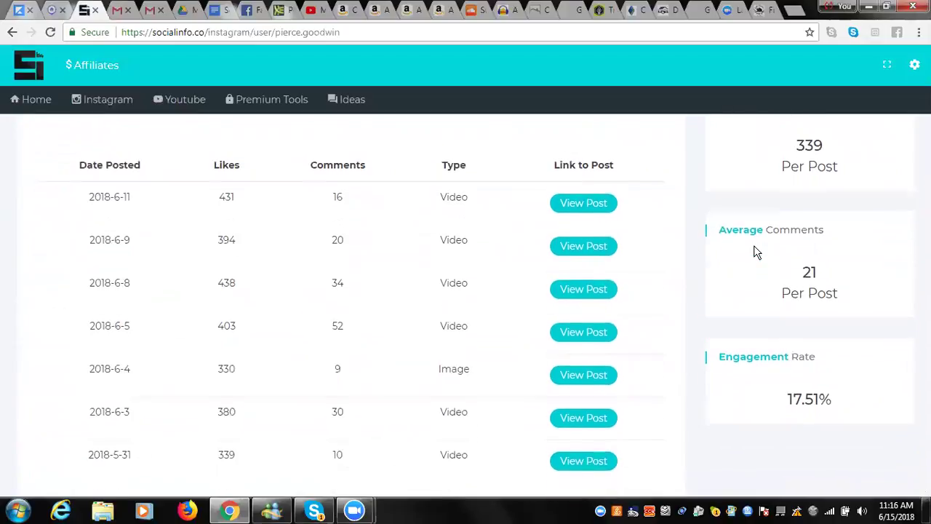
{"action": "scroll", "coordinate": [756, 252], "scroll_direction": "down", "scroll_amount": 2}
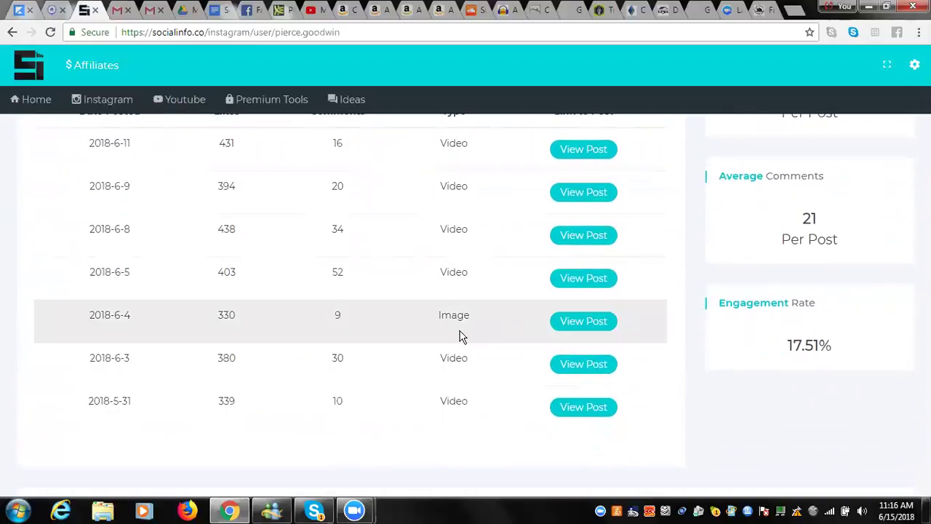
{"action": "scroll", "coordinate": [460, 336], "scroll_direction": "down", "scroll_amount": 2}
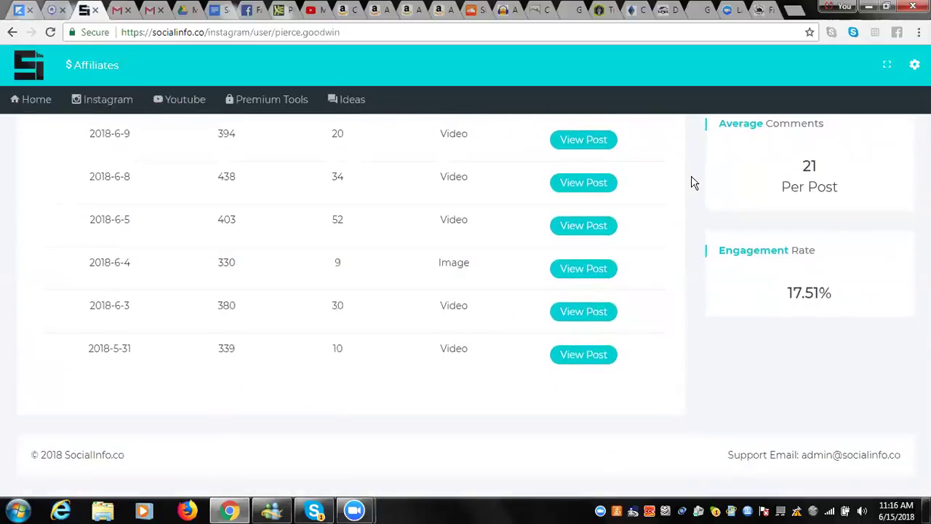
{"action": "scroll", "coordinate": [695, 183], "scroll_direction": "up", "scroll_amount": 3}
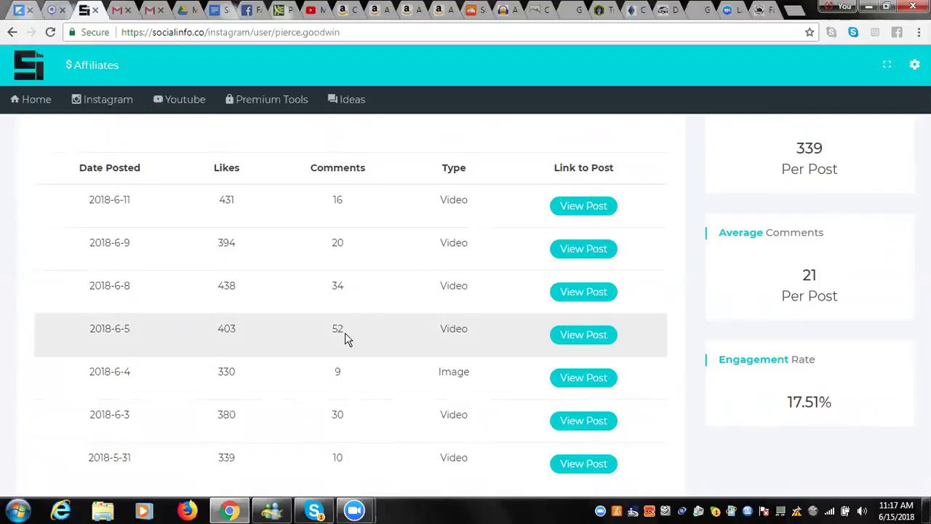
View the 2018-6-5 video post (1,334 views) on Instagram, then return to SocialInfo.
{"action": "left_click", "coordinate": [563, 339]}
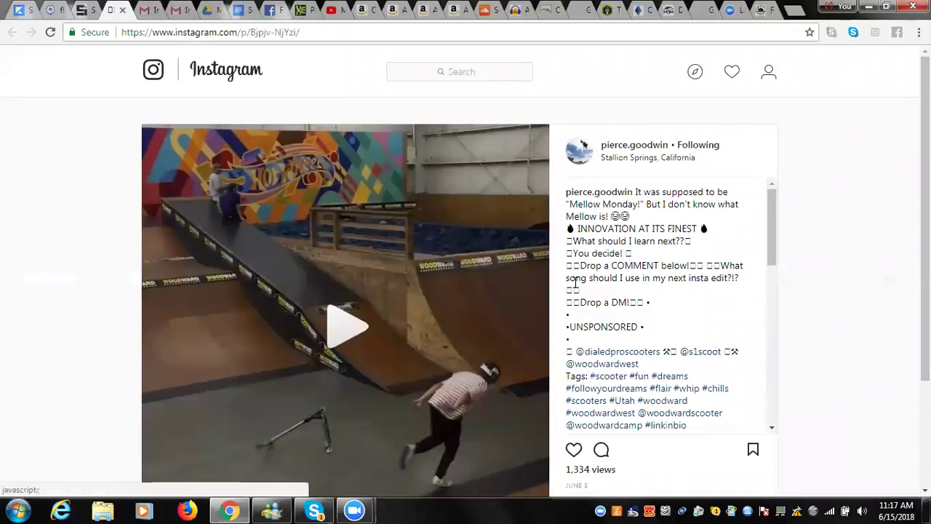
{"action": "left_click_drag", "start_coordinate": [768, 214], "coordinate": [772, 342]}
{"action": "key", "text": "ctrl+shift+Tab"}
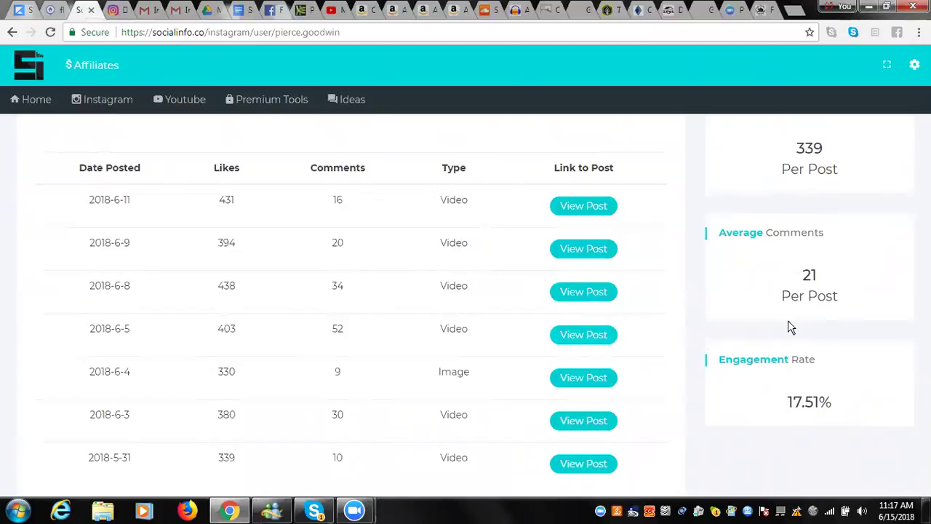
Scroll back up to the rider's profile header with 2,056 followers, 373 following, 291 posts.
{"action": "scroll", "coordinate": [791, 327], "scroll_direction": "down", "scroll_amount": 2}
{"action": "scroll", "coordinate": [791, 327], "scroll_direction": "up", "scroll_amount": 8}
{"action": "scroll", "coordinate": [791, 327], "scroll_direction": "up", "scroll_amount": 8}
{"action": "scroll", "coordinate": [791, 328], "scroll_direction": "up", "scroll_amount": 4}
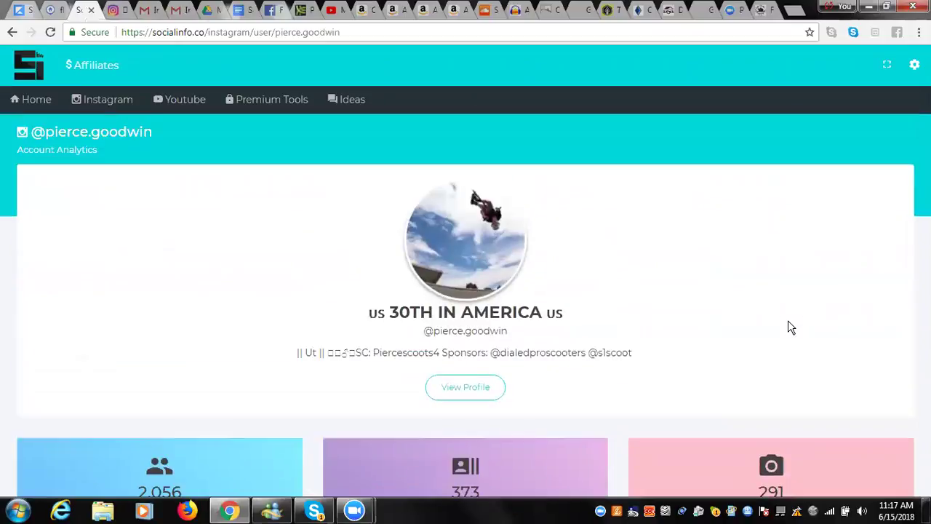
Open the rider's Instagram profile (291 posts, 2,057 followers) and browse its video grid.
{"action": "left_click", "coordinate": [473, 385]}
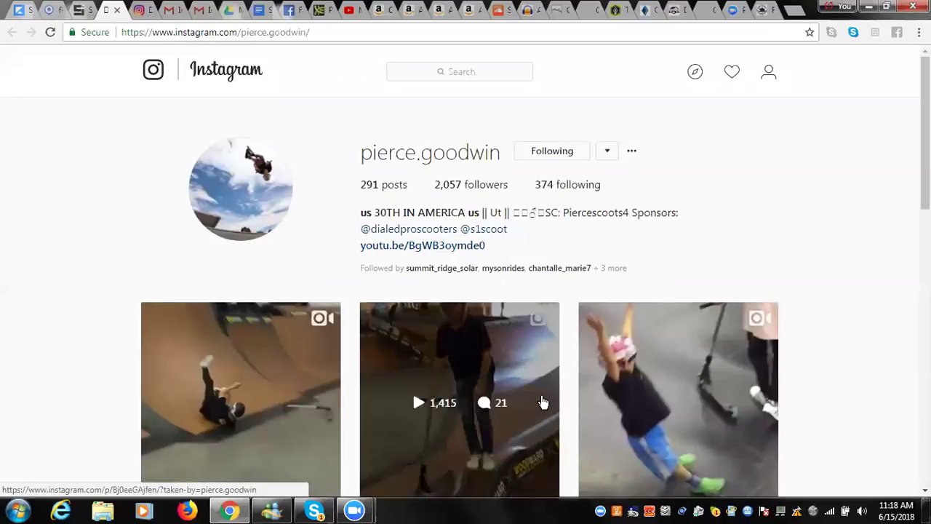
{"action": "scroll", "coordinate": [830, 412], "scroll_direction": "down", "scroll_amount": 2}
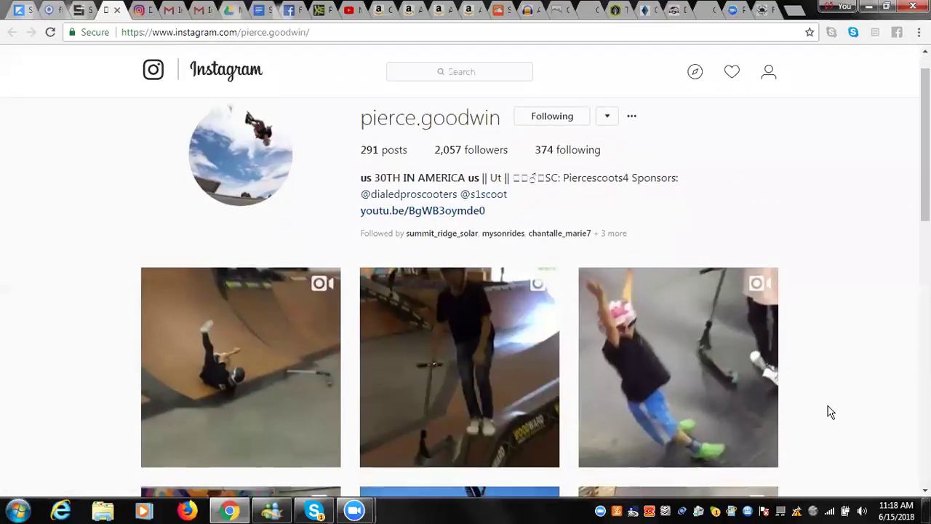
{"action": "scroll", "coordinate": [830, 412], "scroll_direction": "down", "scroll_amount": 3}
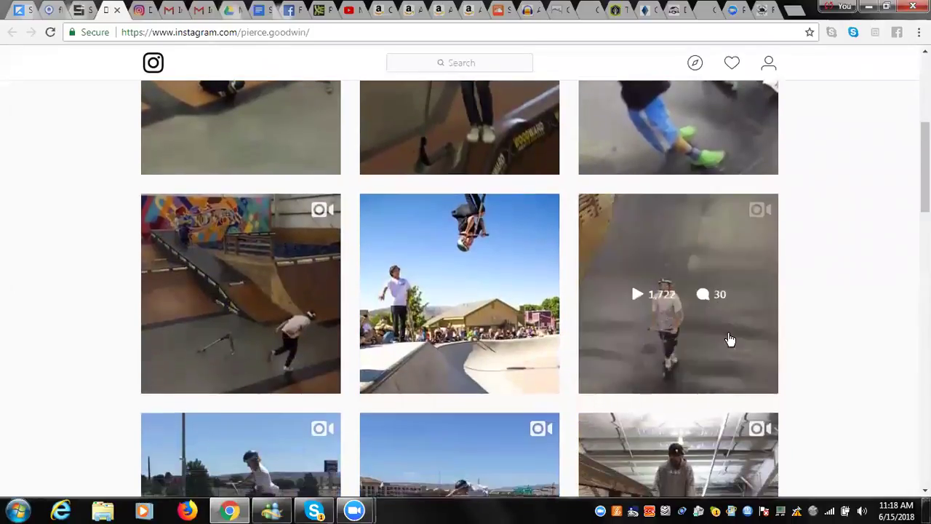
{"action": "scroll", "coordinate": [713, 299], "scroll_direction": "down", "scroll_amount": 2}
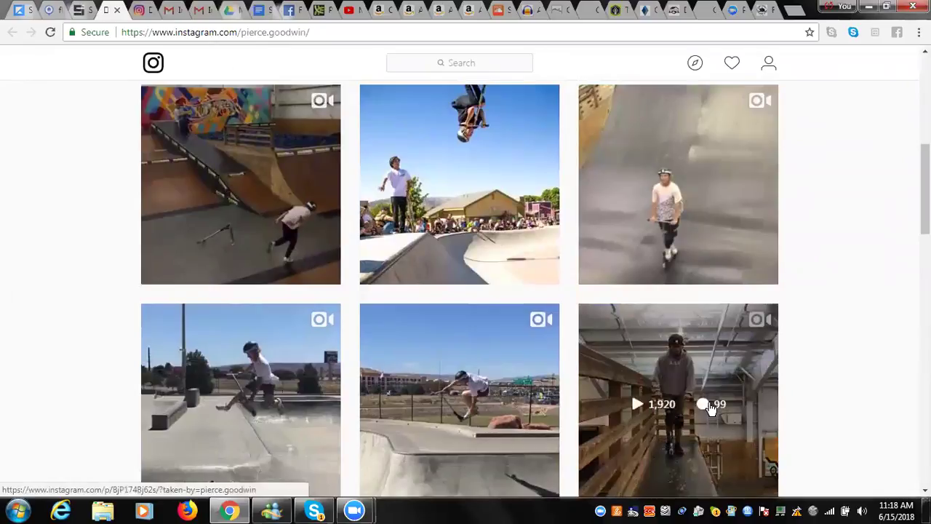
Watch the May 26 video with 1,920 plays, read its comments, then close it.
{"action": "left_click", "coordinate": [700, 384]}
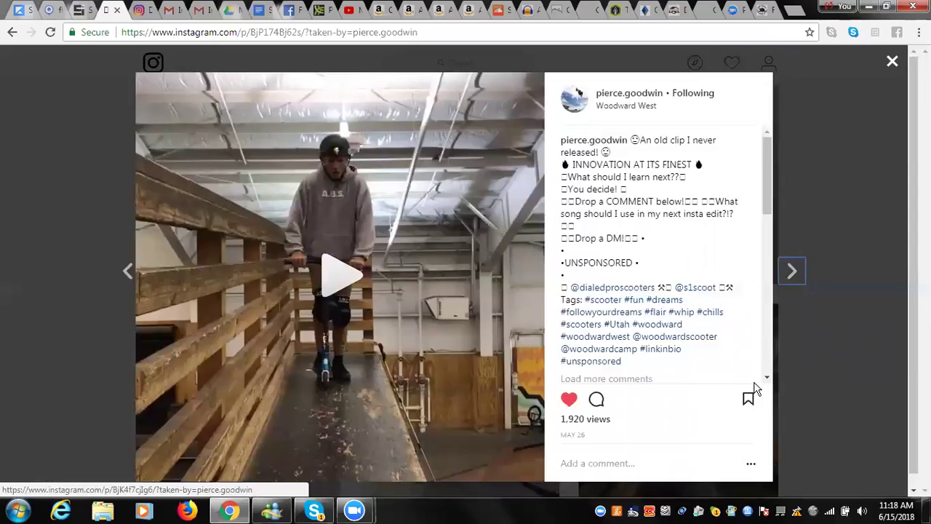
{"action": "left_click_drag", "start_coordinate": [767, 384], "coordinate": [769, 386]}
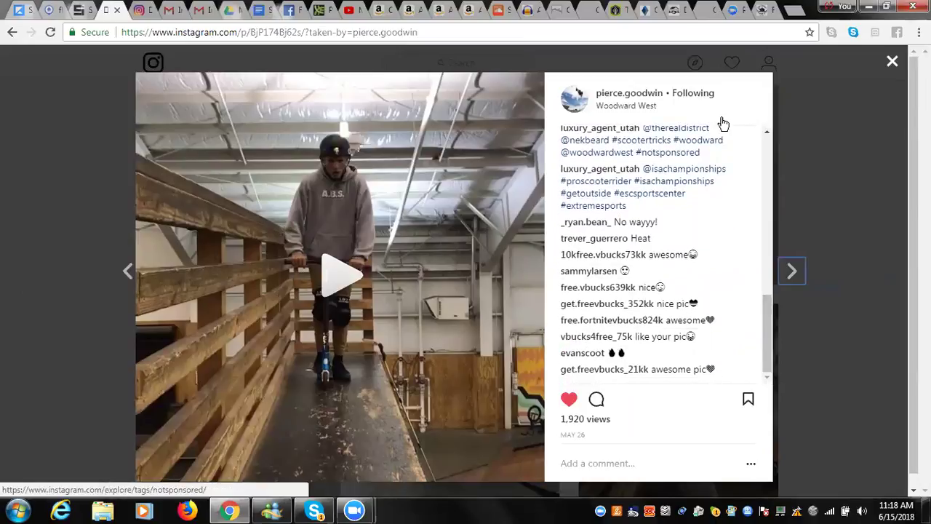
{"action": "left_click", "coordinate": [892, 64]}
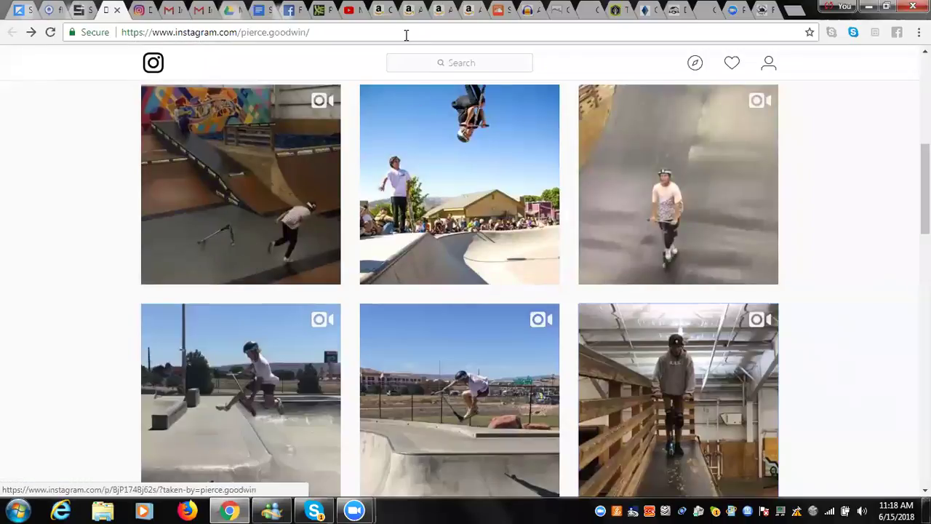
Look up the luckyscooters Instagram account: 545,598 followers, 88 following, 2,975 posts.
{"action": "left_click", "coordinate": [77, 16]}
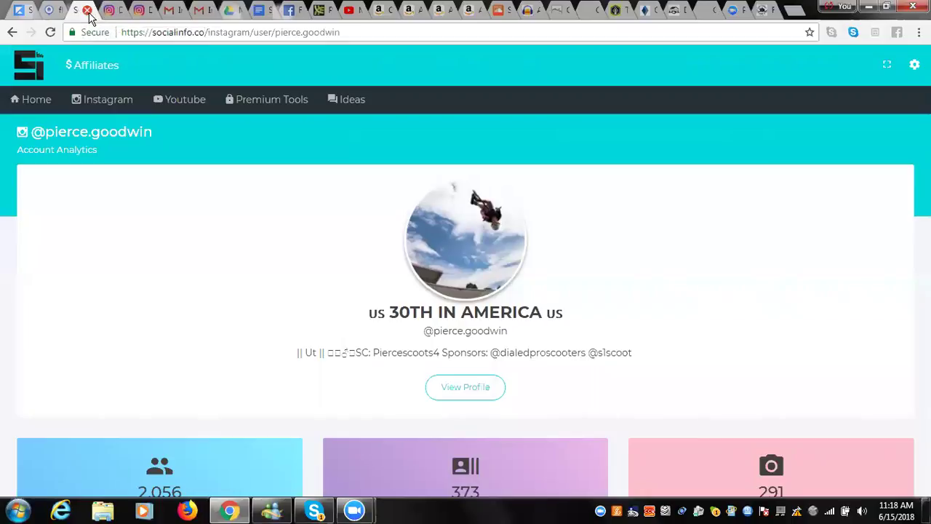
{"action": "left_click", "coordinate": [123, 99]}
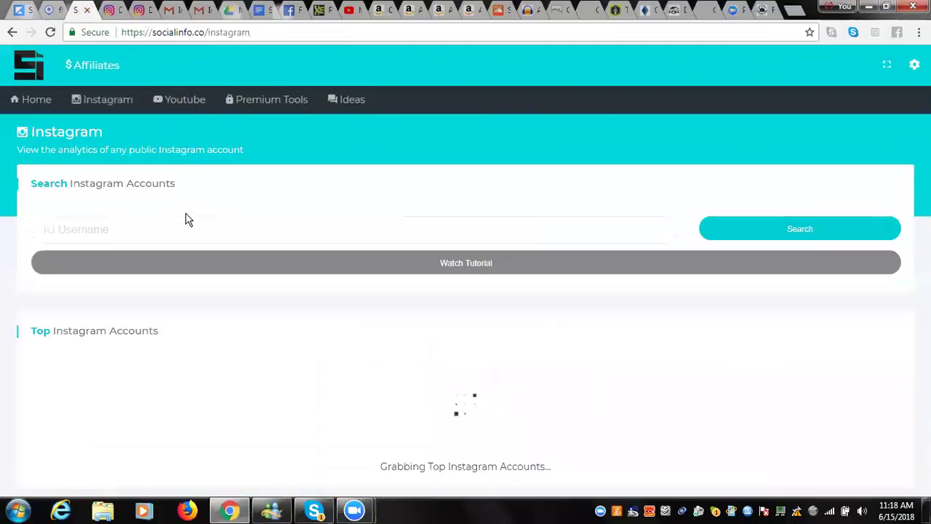
{"action": "left_click", "coordinate": [187, 228]}
{"action": "type", "text": "luck"}
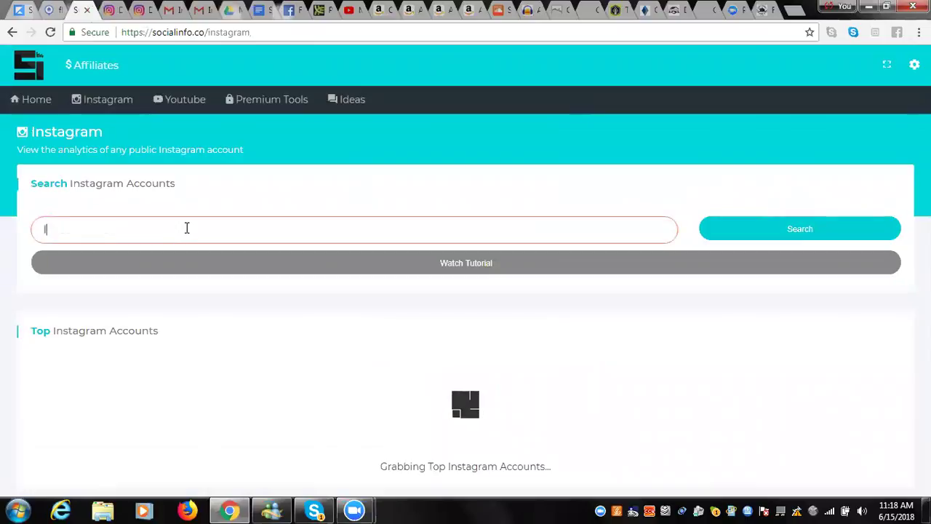
{"action": "type", "text": "yscooters"}
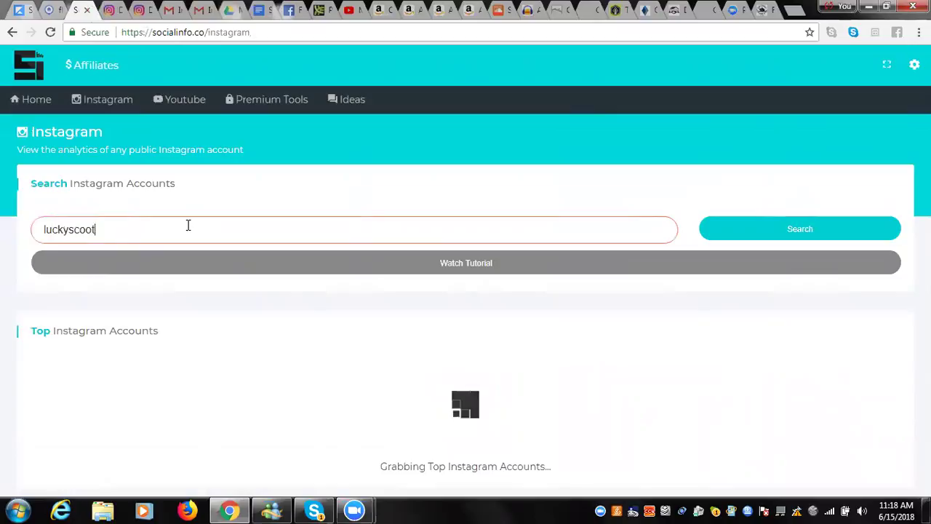
{"action": "left_click", "coordinate": [792, 234]}
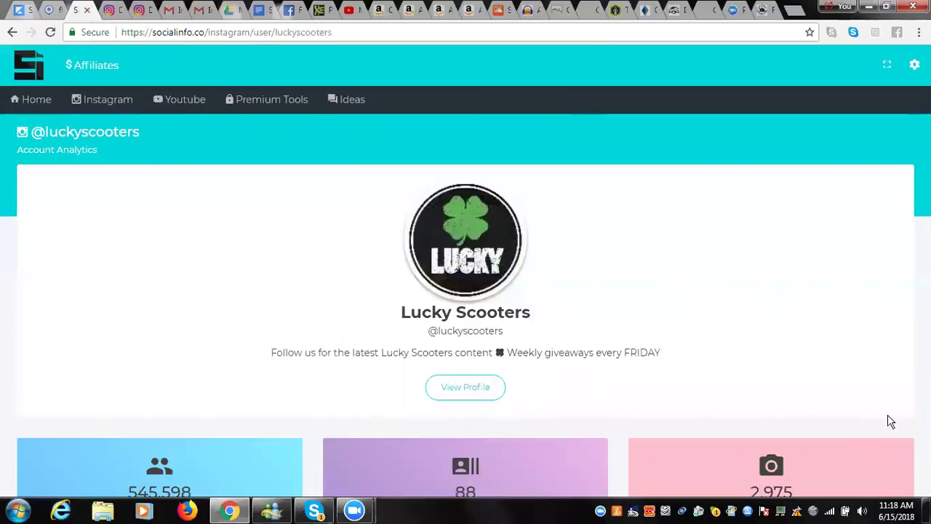
{"action": "scroll", "coordinate": [759, 332], "scroll_direction": "down", "scroll_amount": 2}
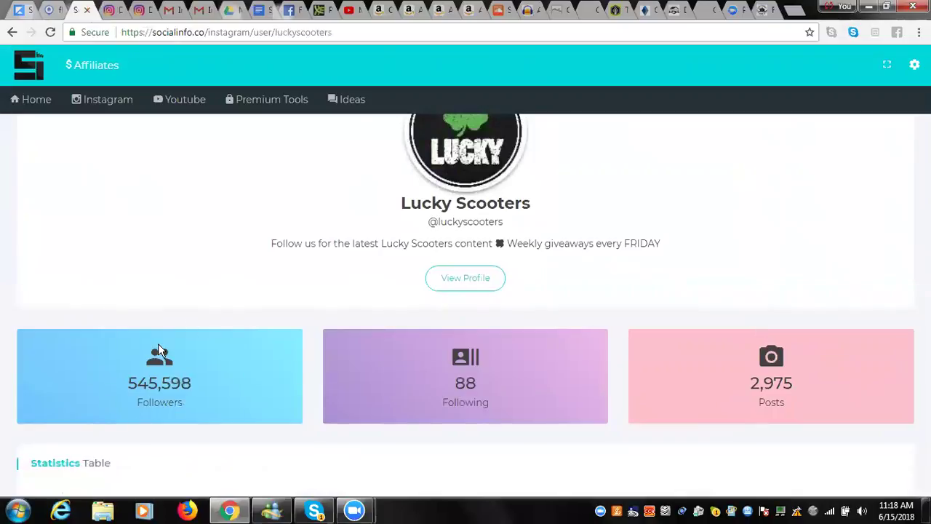
{"action": "scroll", "coordinate": [174, 353], "scroll_direction": "down", "scroll_amount": 1}
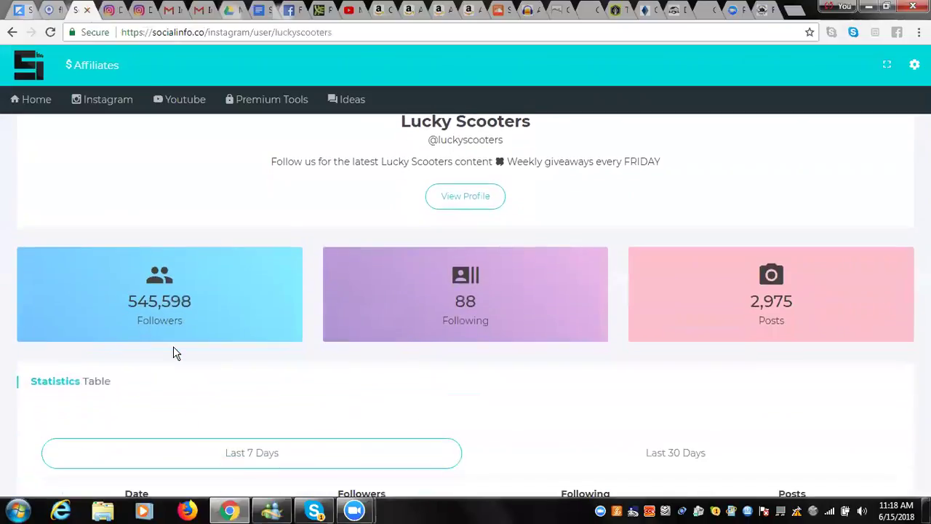
{"action": "scroll", "coordinate": [173, 352], "scroll_direction": "down", "scroll_amount": 1}
{"action": "scroll", "coordinate": [173, 353], "scroll_direction": "down", "scroll_amount": 3}
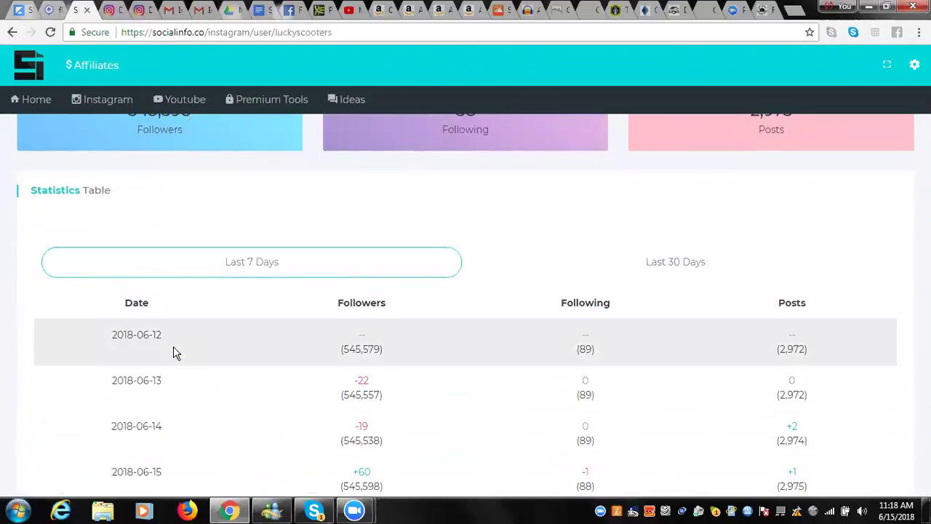
{"action": "scroll", "coordinate": [173, 353], "scroll_direction": "down", "scroll_amount": 3}
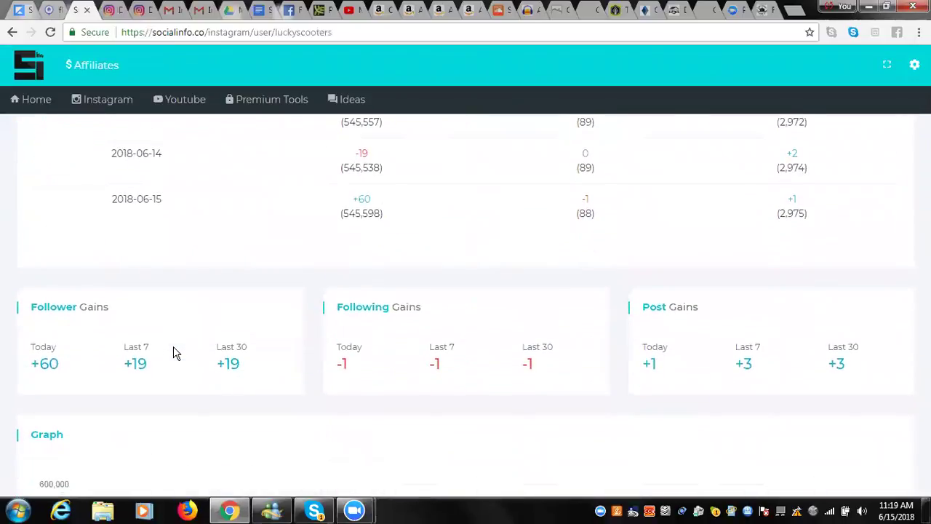
{"action": "scroll", "coordinate": [173, 353], "scroll_direction": "down", "scroll_amount": 3}
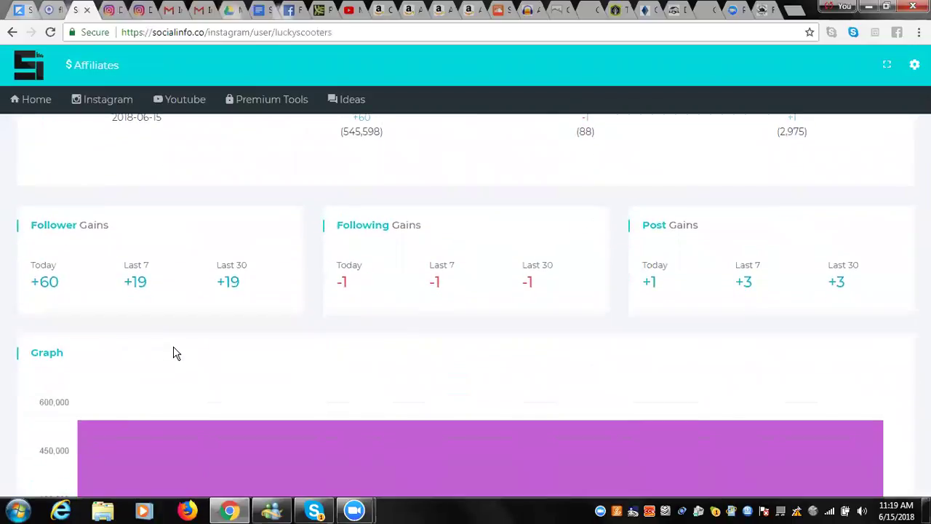
{"action": "scroll", "coordinate": [173, 353], "scroll_direction": "down", "scroll_amount": 3}
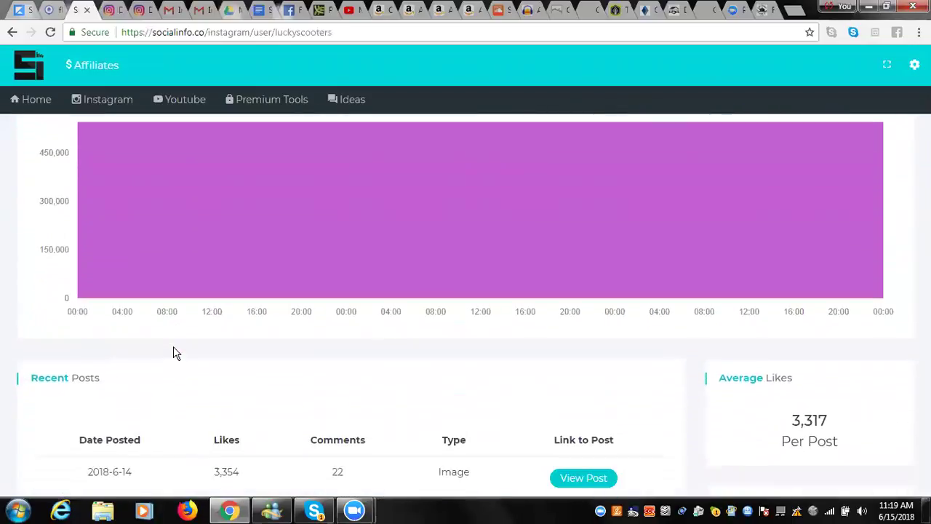
{"action": "scroll", "coordinate": [173, 353], "scroll_direction": "down", "scroll_amount": 1}
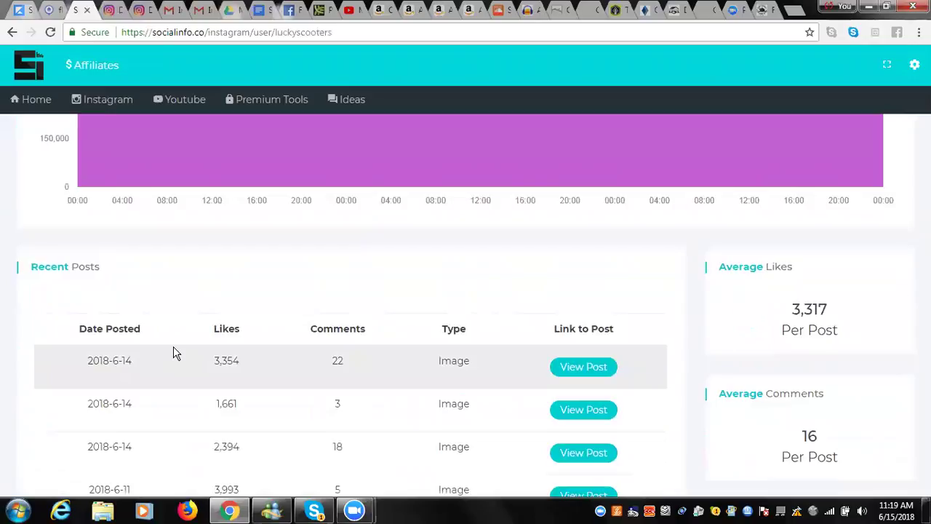
{"action": "scroll", "coordinate": [173, 353], "scroll_direction": "up", "scroll_amount": 1}
{"action": "scroll", "coordinate": [173, 353], "scroll_direction": "up", "scroll_amount": 1}
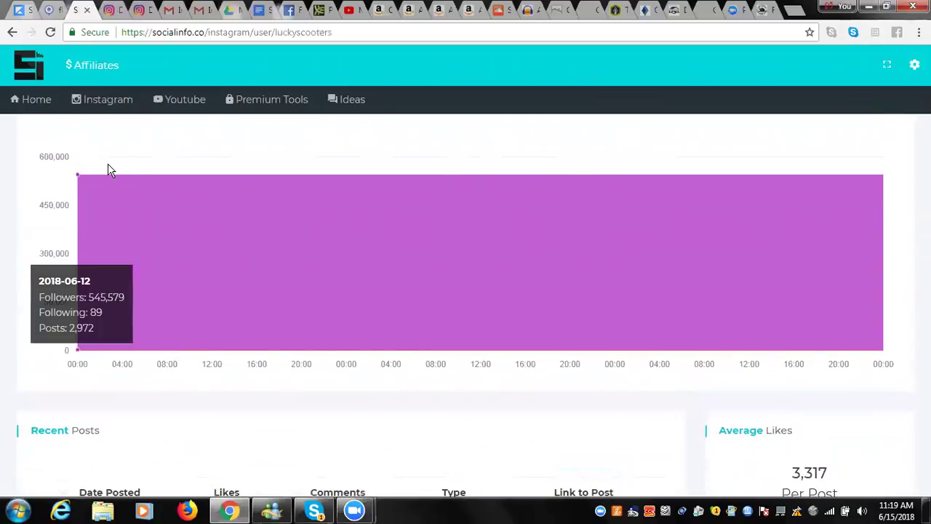
{"action": "scroll", "coordinate": [108, 170], "scroll_direction": "down", "scroll_amount": 3}
{"action": "scroll", "coordinate": [107, 170], "scroll_direction": "down", "scroll_amount": 1}
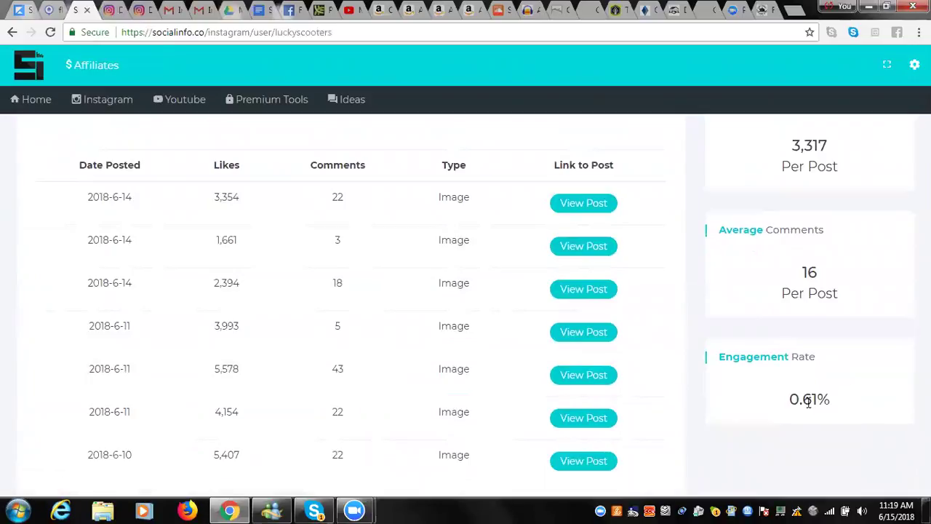
{"action": "scroll", "coordinate": [813, 400], "scroll_direction": "down", "scroll_amount": 2}
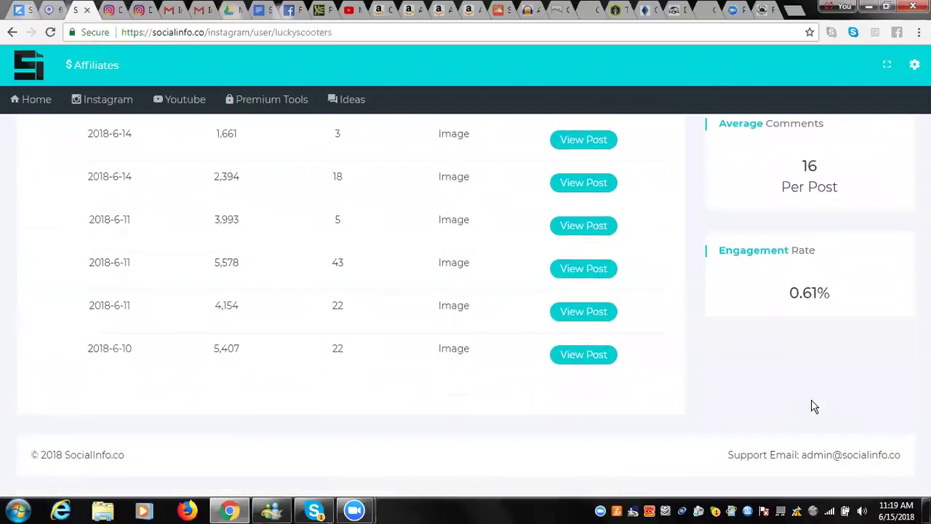
{"action": "scroll", "coordinate": [811, 400], "scroll_direction": "up", "scroll_amount": 20}
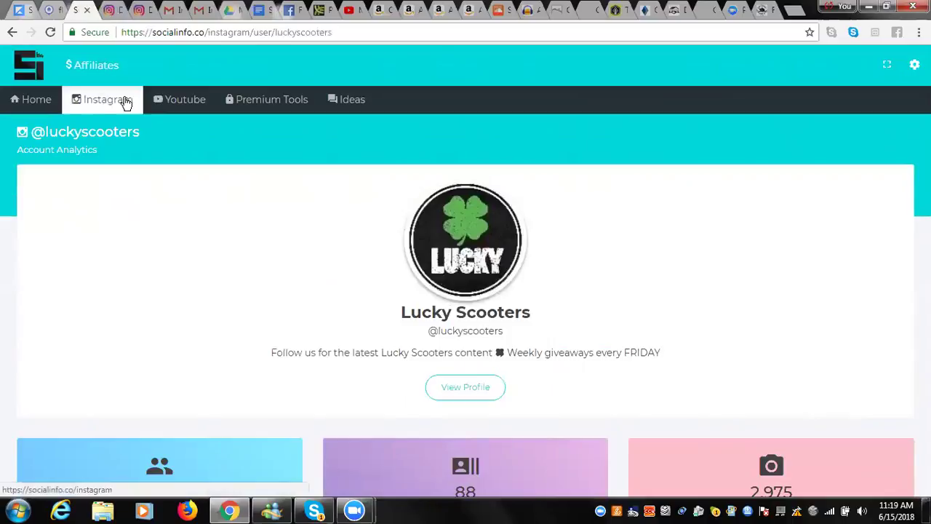
Search YouTube channels for the agent's name and open the first result's analytics.
{"action": "left_click", "coordinate": [178, 99]}
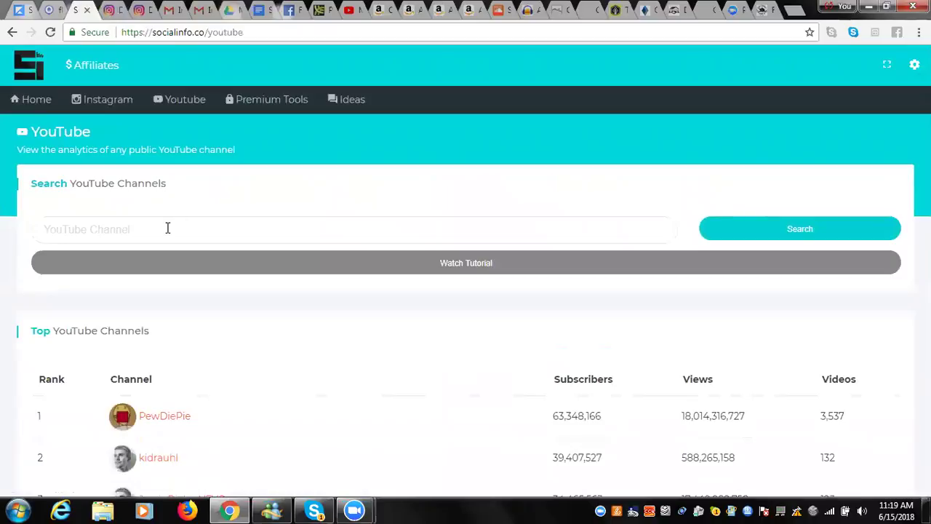
{"action": "left_click", "coordinate": [167, 228]}
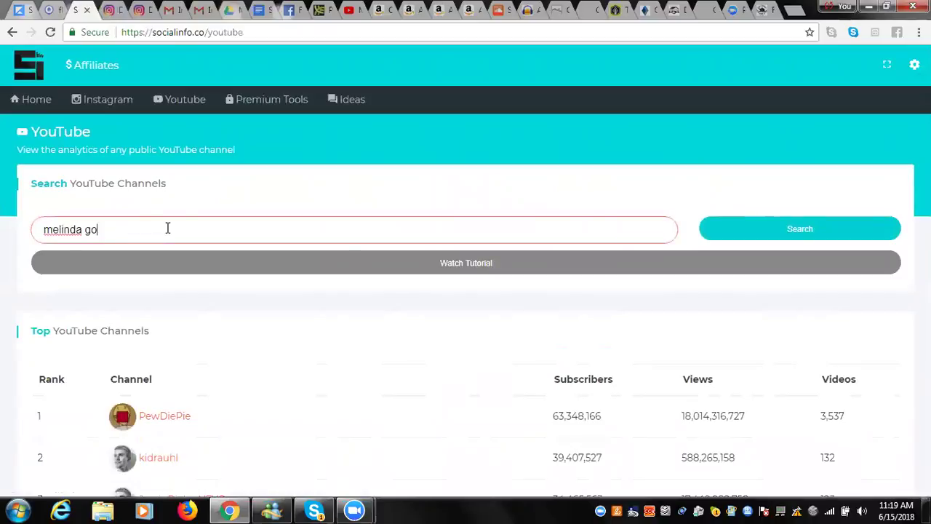
{"action": "left_click", "coordinate": [757, 235]}
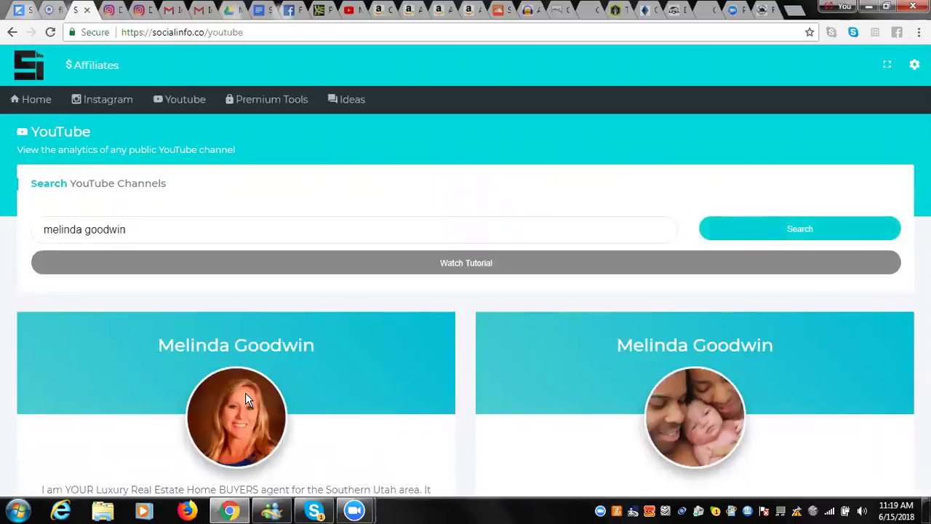
{"action": "scroll", "coordinate": [341, 345], "scroll_direction": "down", "scroll_amount": 3}
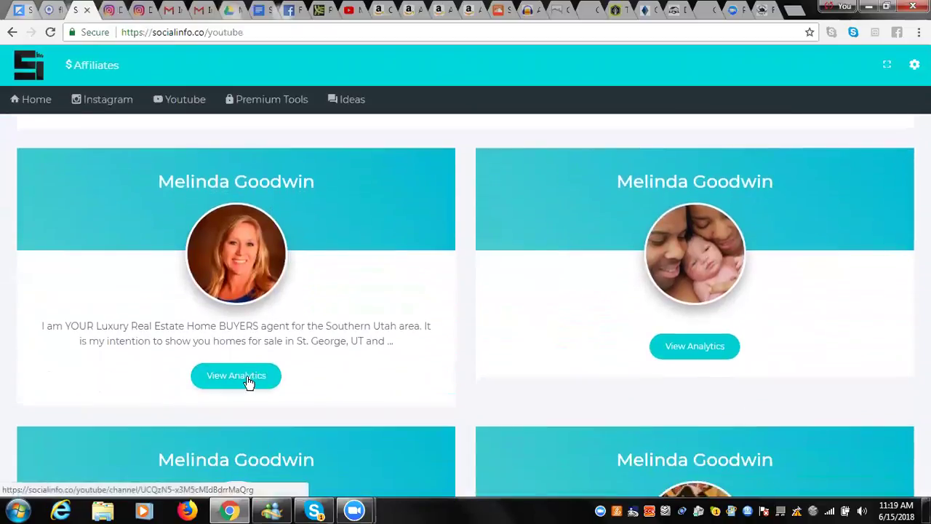
{"action": "left_click", "coordinate": [247, 379]}
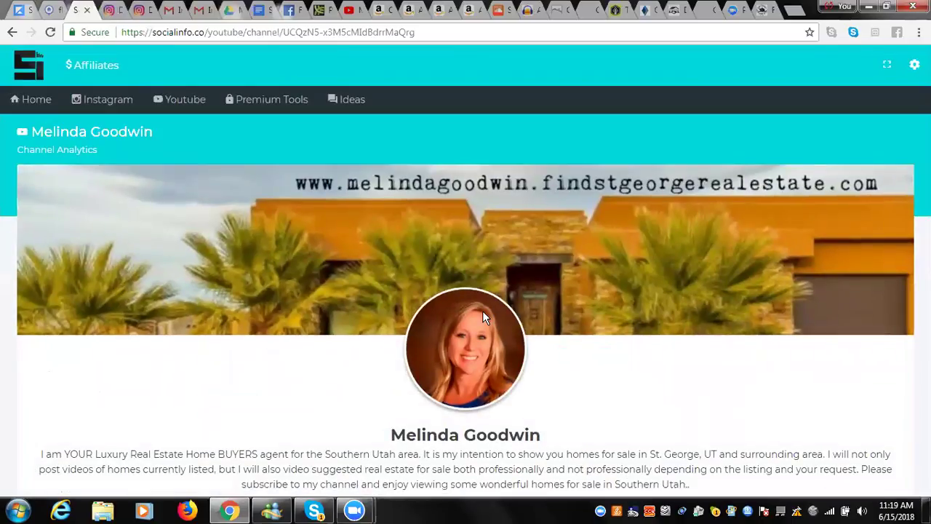
Review the channel's analytics down to Averages Per Post (5 views), then go to Instagram search.
{"action": "scroll", "coordinate": [760, 318], "scroll_direction": "down", "scroll_amount": 4}
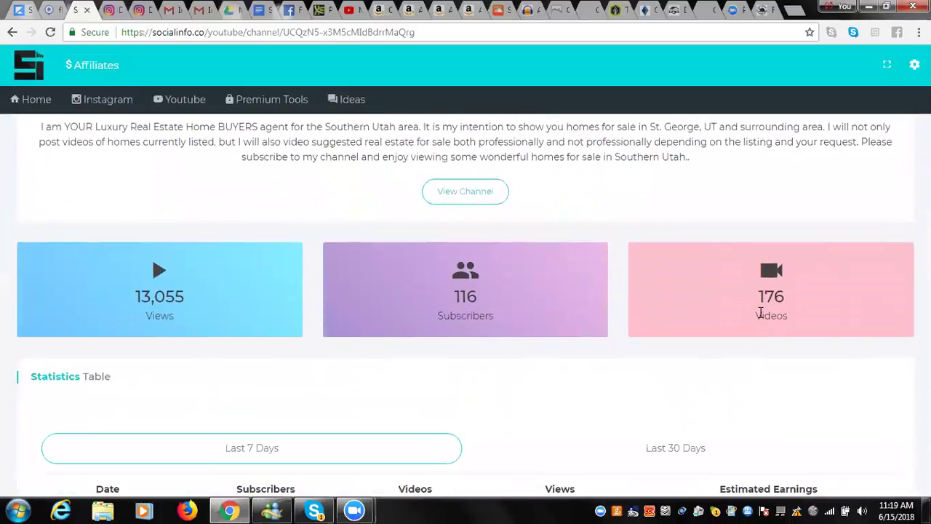
{"action": "scroll", "coordinate": [760, 312], "scroll_direction": "down", "scroll_amount": 1}
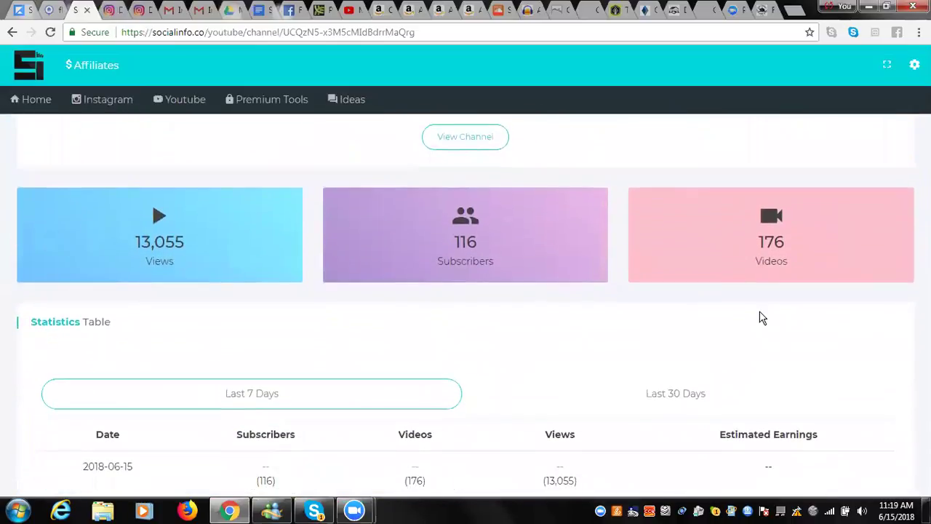
{"action": "scroll", "coordinate": [760, 318], "scroll_direction": "down", "scroll_amount": 2}
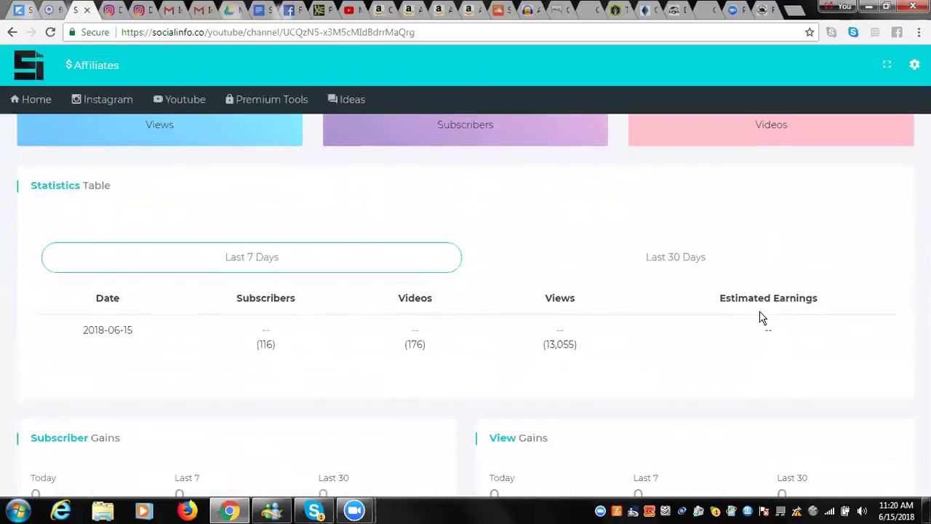
{"action": "scroll", "coordinate": [762, 317], "scroll_direction": "down", "scroll_amount": 1}
{"action": "scroll", "coordinate": [762, 317], "scroll_direction": "down", "scroll_amount": 3}
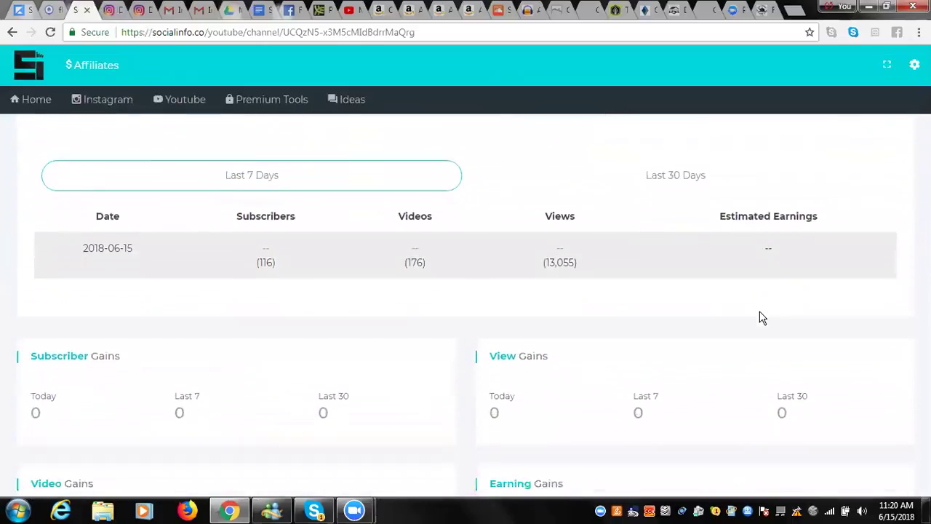
{"action": "scroll", "coordinate": [762, 317], "scroll_direction": "down", "scroll_amount": 4}
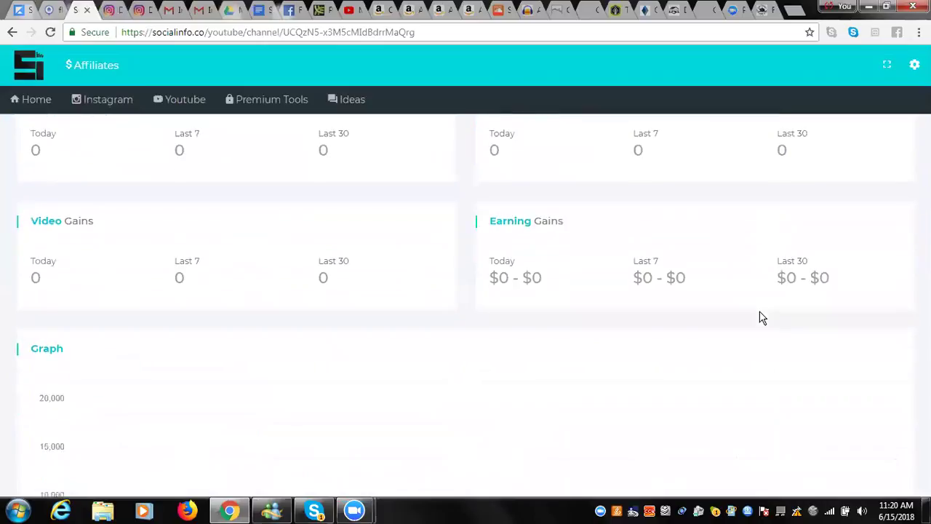
{"action": "scroll", "coordinate": [762, 317], "scroll_direction": "down", "scroll_amount": 2}
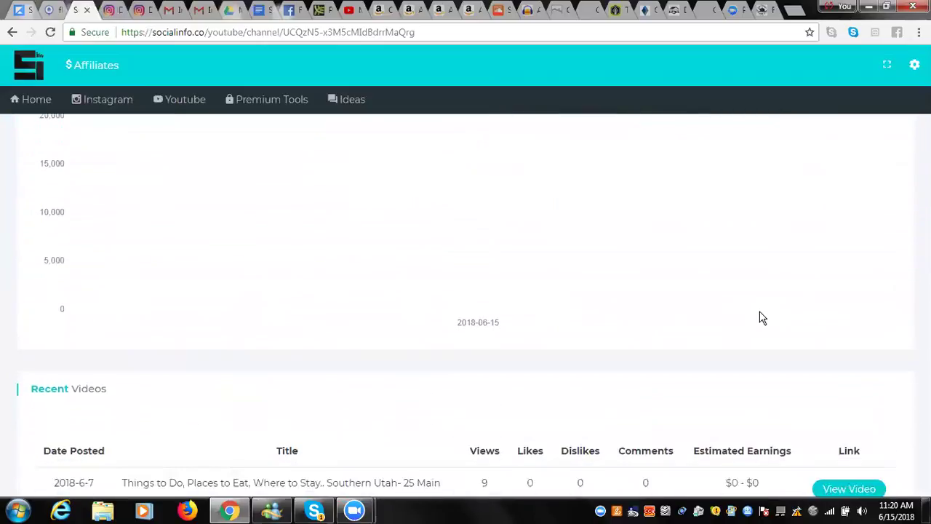
{"action": "scroll", "coordinate": [762, 317], "scroll_direction": "down", "scroll_amount": 2}
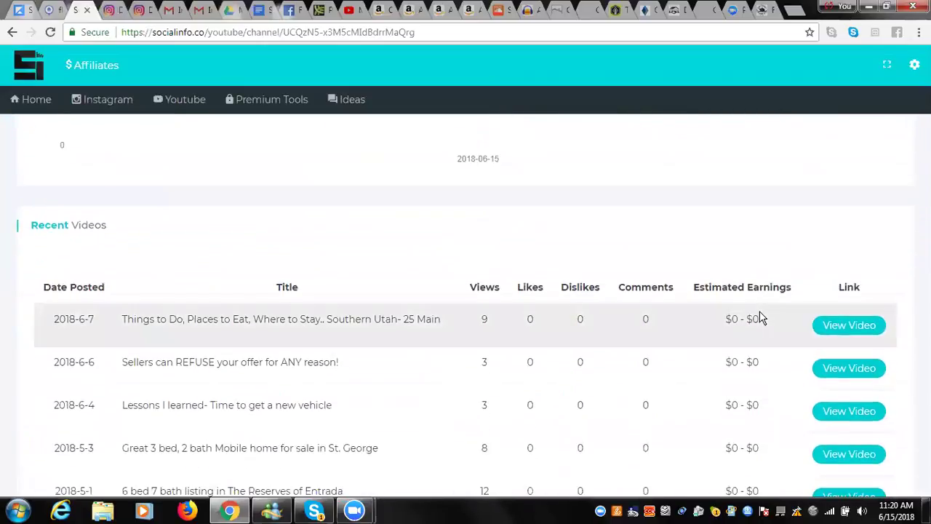
{"action": "scroll", "coordinate": [762, 317], "scroll_direction": "down", "scroll_amount": 3}
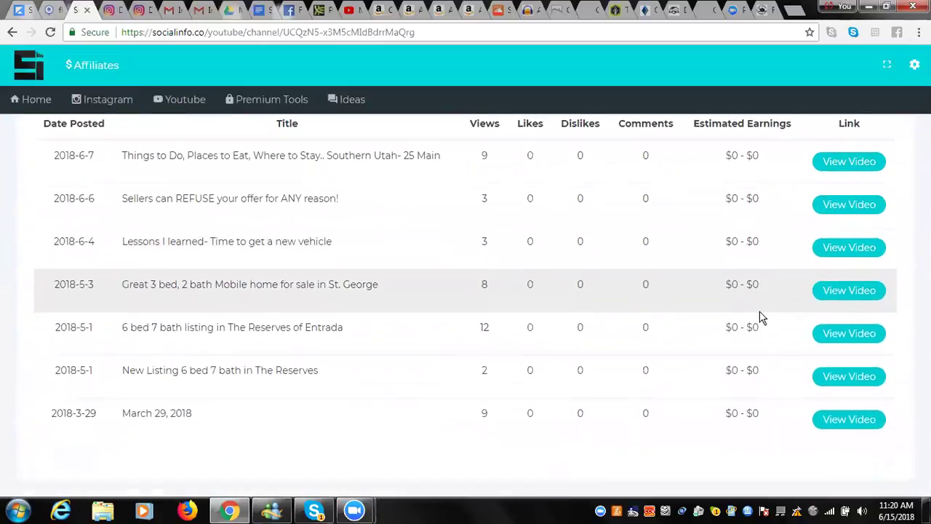
{"action": "scroll", "coordinate": [762, 318], "scroll_direction": "down", "scroll_amount": 2}
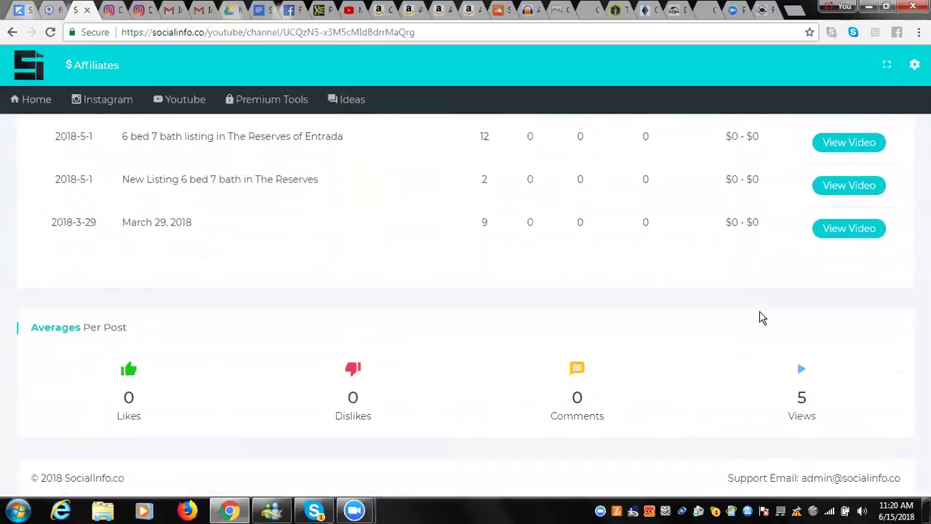
{"action": "scroll", "coordinate": [762, 317], "scroll_direction": "up", "scroll_amount": 10}
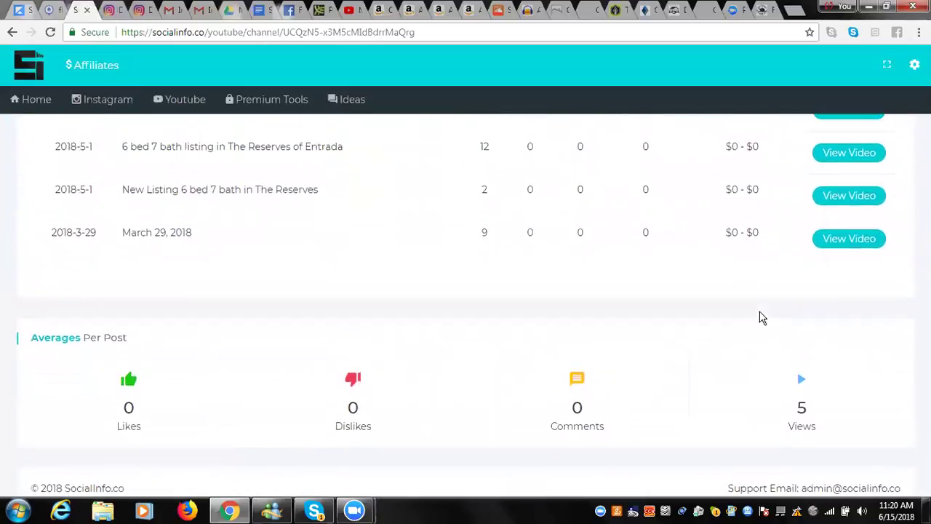
{"action": "scroll", "coordinate": [762, 317], "scroll_direction": "up", "scroll_amount": 10}
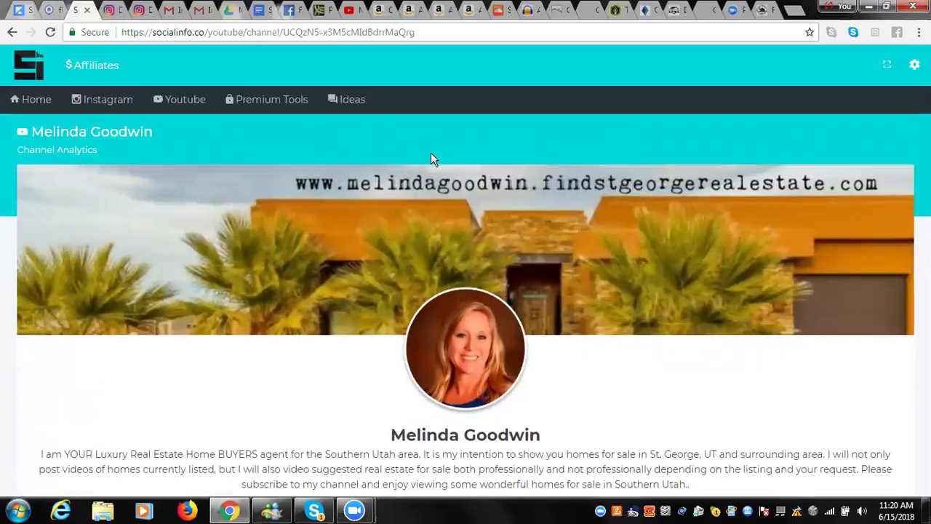
{"action": "left_click", "coordinate": [121, 96]}
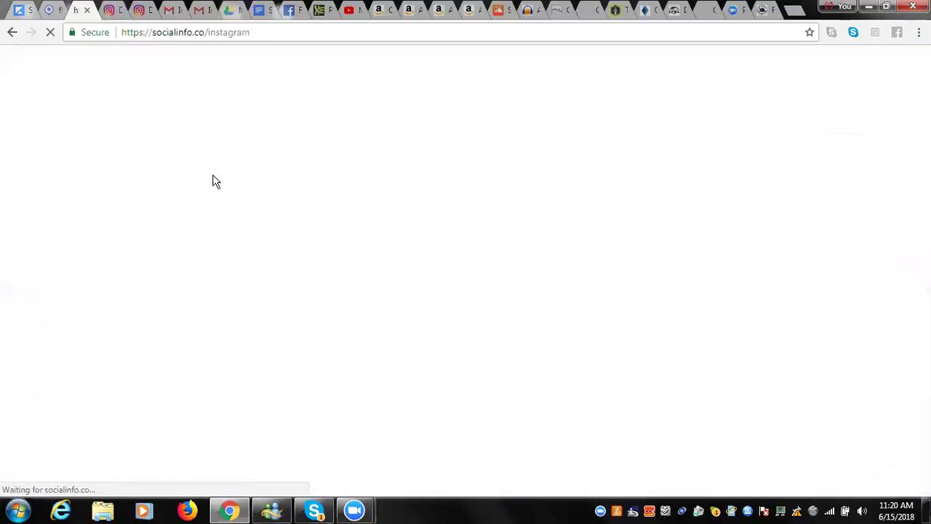
Search Instagram usernames for luckyscooters together with a second rider's username.
{"action": "left_click", "coordinate": [256, 236]}
{"action": "type", "text": "luckysc"}
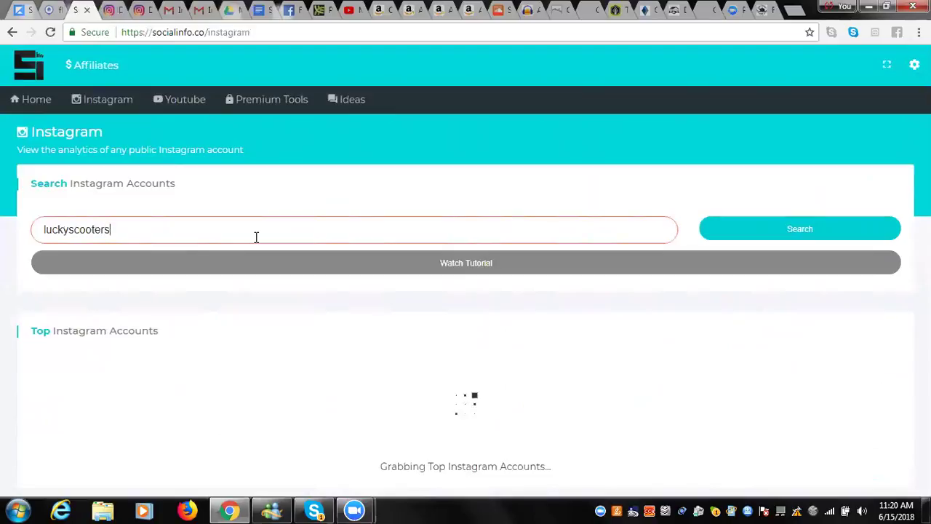
{"action": "type", "text": "ooters "}
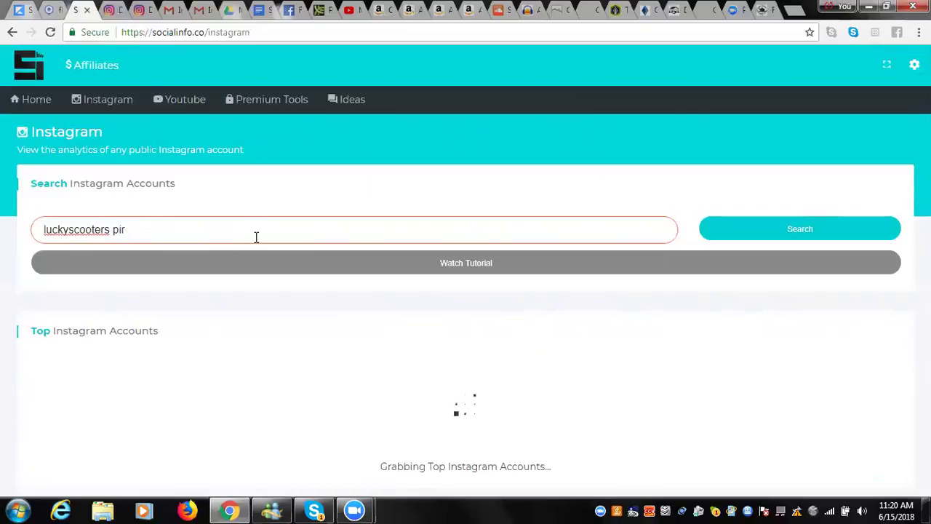
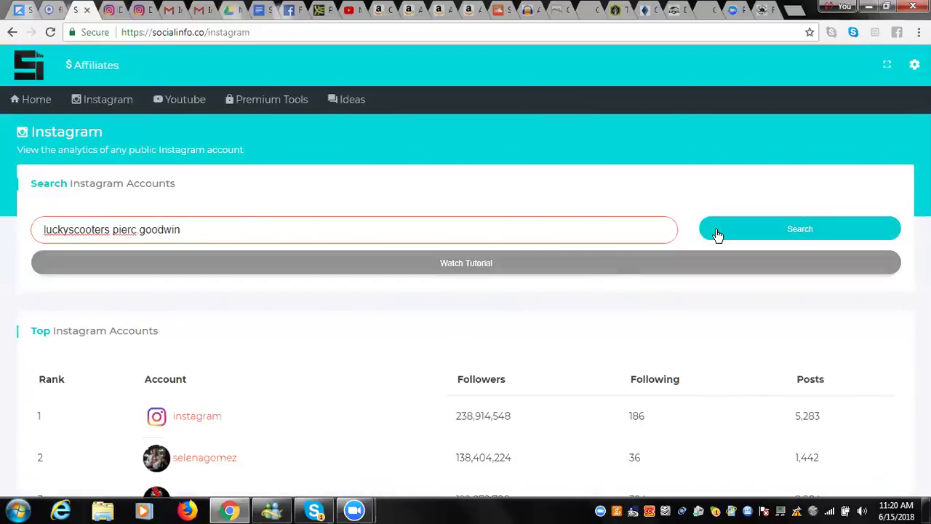
{"action": "left_click", "coordinate": [750, 228]}
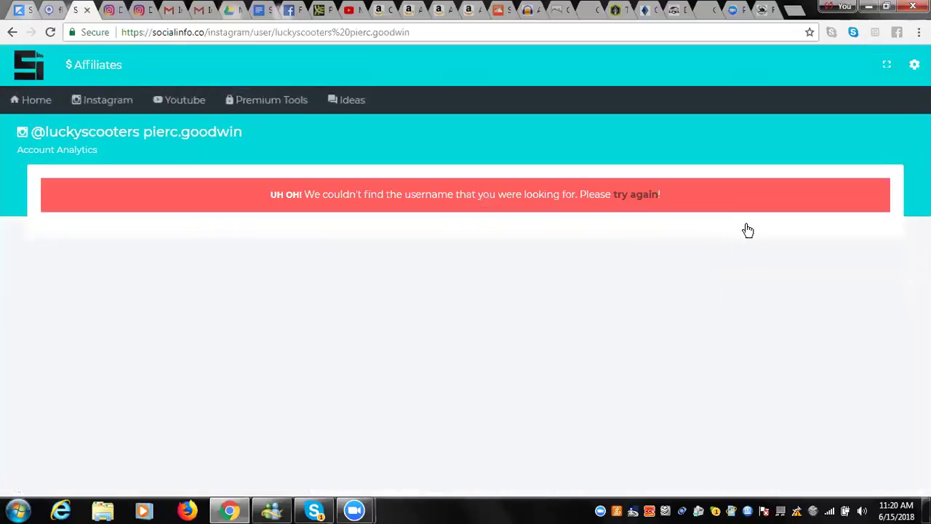
Retry the search with the two usernames separated by a comma.
{"action": "left_click", "coordinate": [111, 101]}
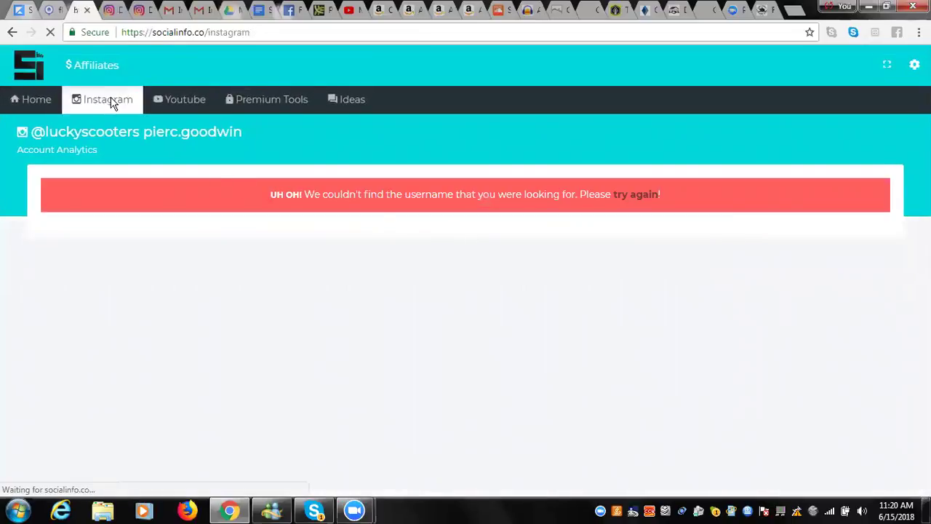
{"action": "left_click", "coordinate": [136, 223]}
{"action": "type", "text": "luckys"}
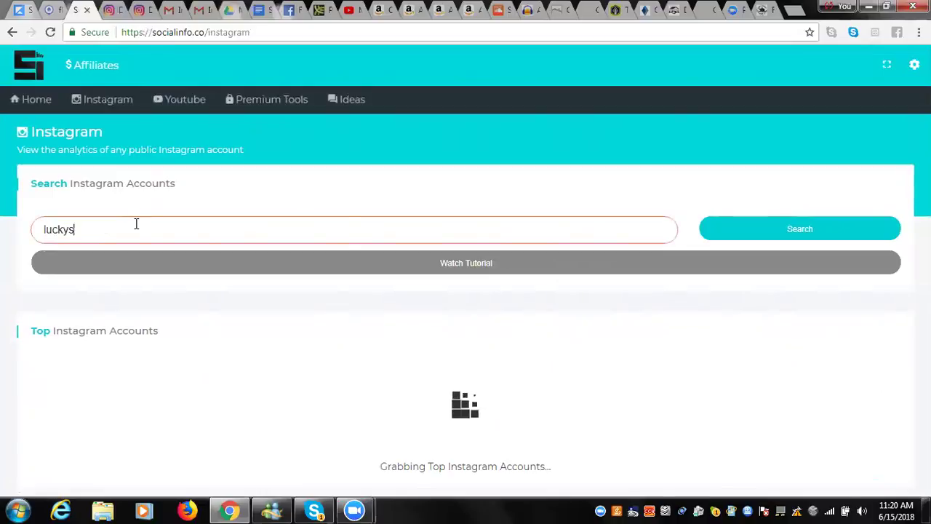
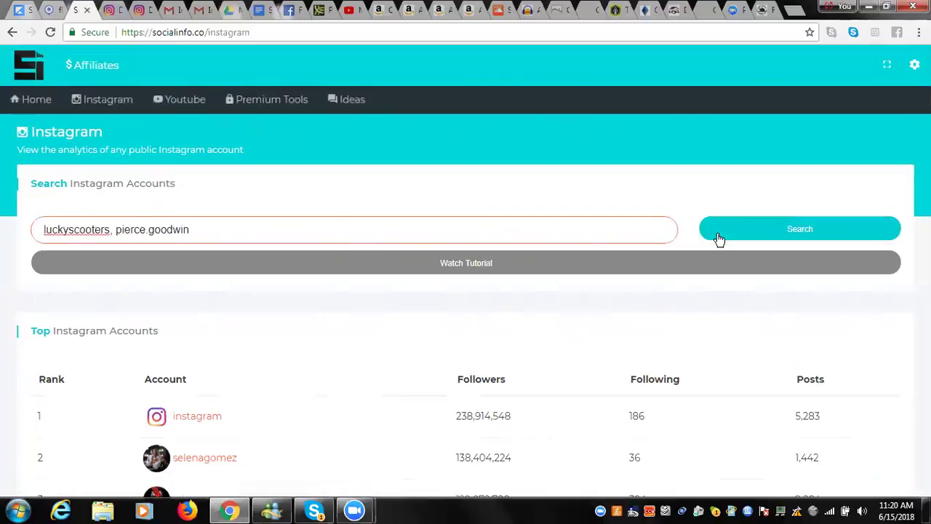
{"action": "left_click", "coordinate": [719, 240]}
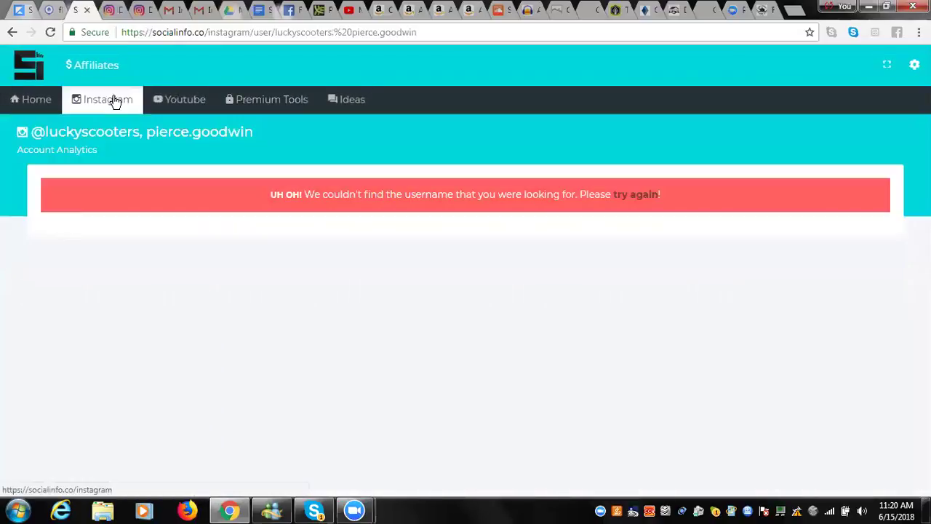
Open the Hashtag Research tool from the Premium Tools menu.
{"action": "mouse_move", "coordinate": [266, 107]}
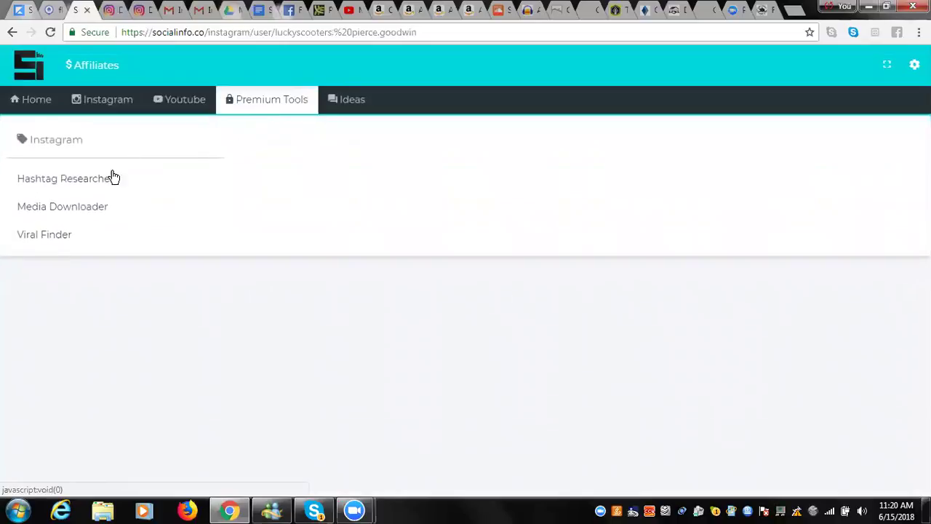
{"action": "left_click", "coordinate": [92, 184]}
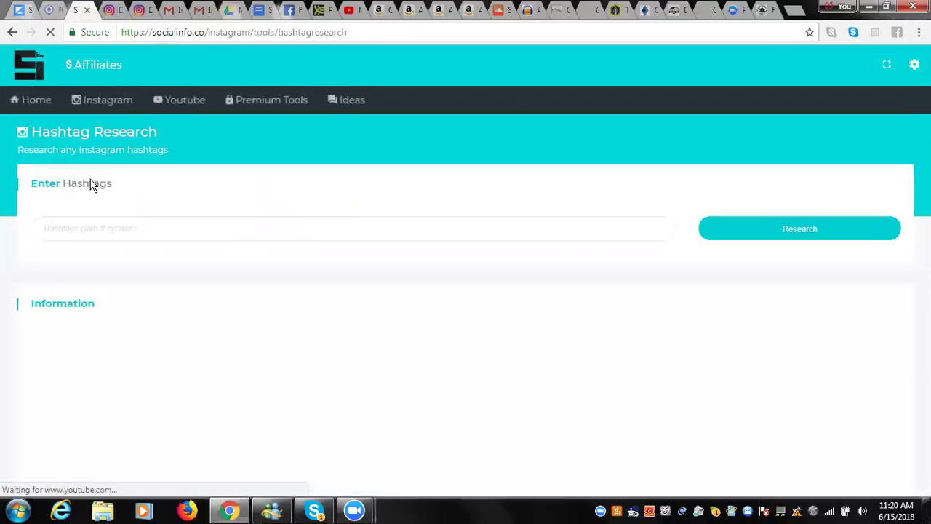
{"action": "mouse_move", "coordinate": [260, 104]}
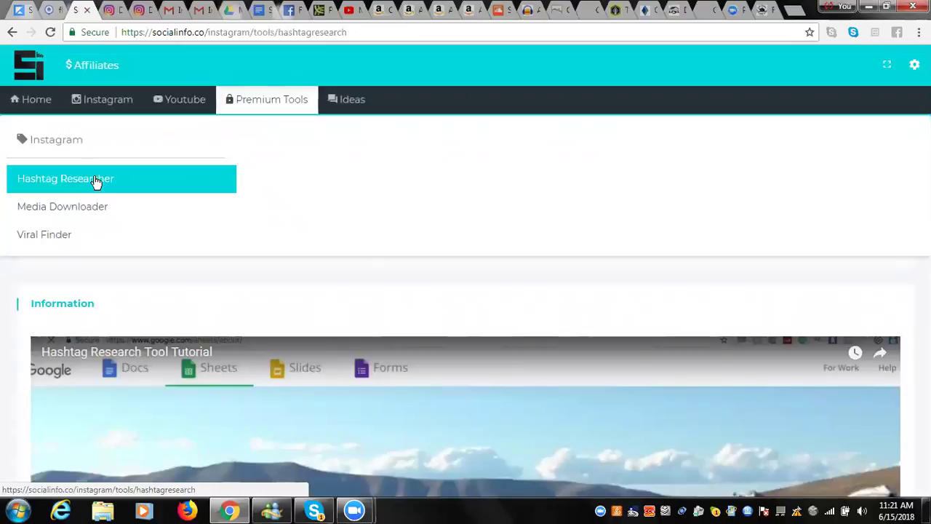
{"action": "left_click", "coordinate": [94, 181]}
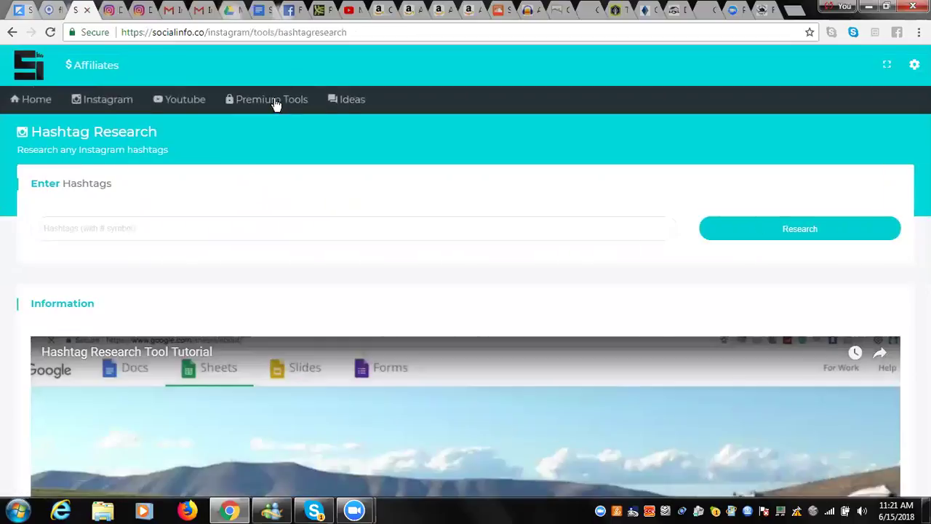
Enter #scooterrider #luckyscooters, an account tag, #tailwhip and #proscooterrider as hashtags.
{"action": "mouse_move", "coordinate": [276, 100]}
{"action": "left_click", "coordinate": [247, 228]}
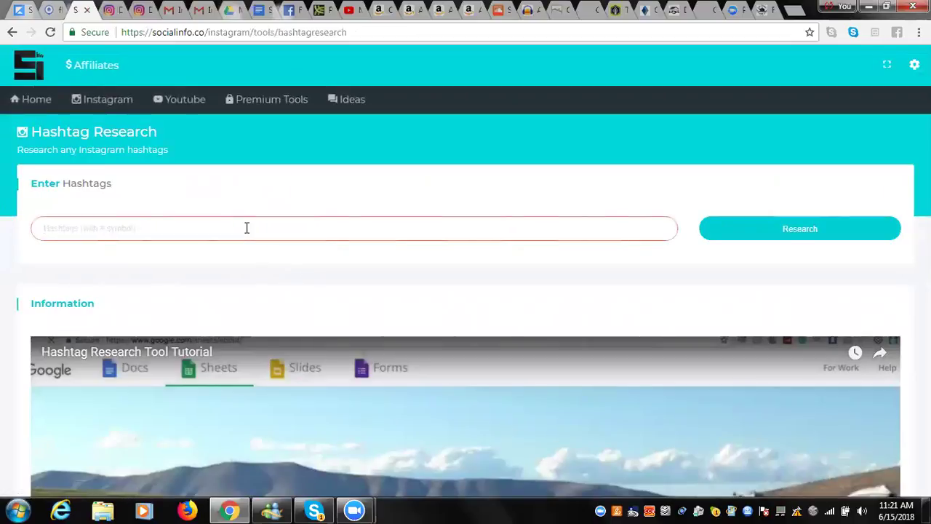
{"action": "type", "text": "scooterrider"}
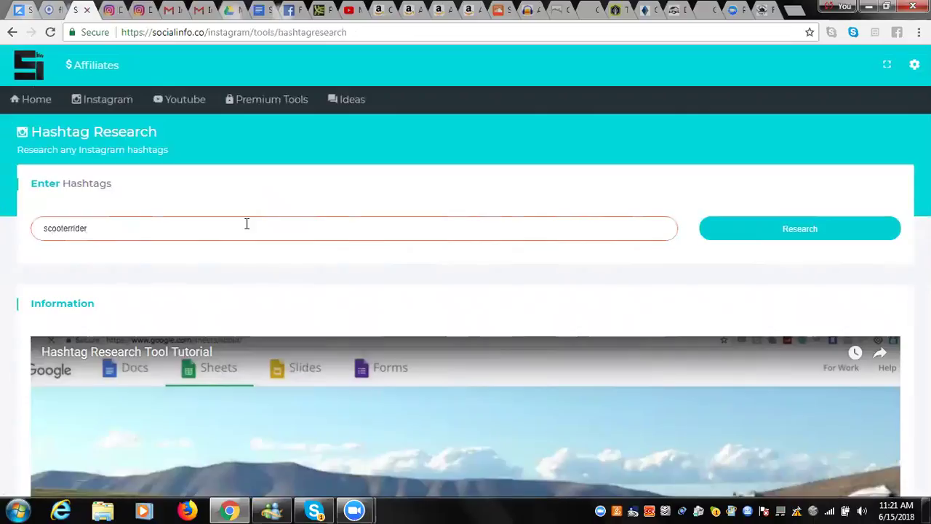
{"action": "key", "text": "BackSpace"}
{"action": "key", "text": "BackSpace"}
{"action": "key", "text": "BackSpace"}
{"action": "key", "text": "BackSpace"}
{"action": "key", "text": "ctrl+a"}
{"action": "key", "text": "BackSpace"}
{"action": "type", "text": "#scooterrider #luckyscooters #"}
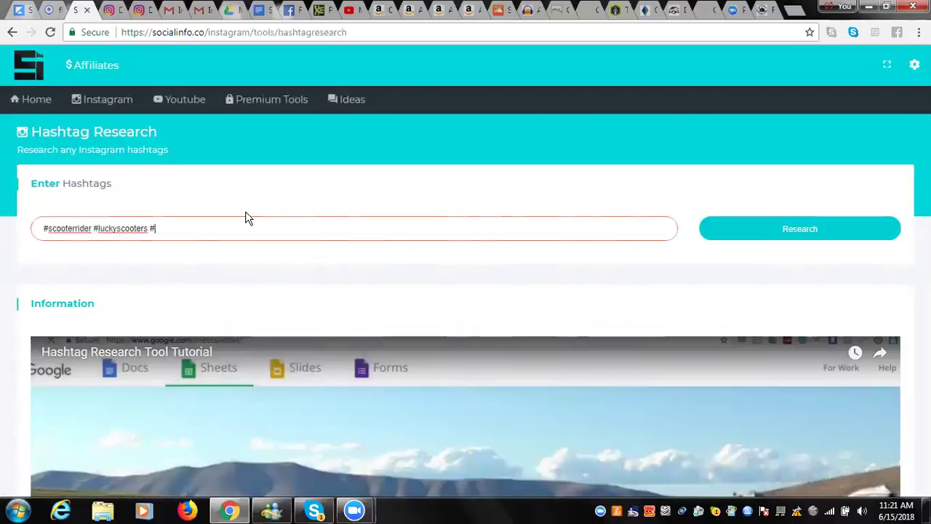
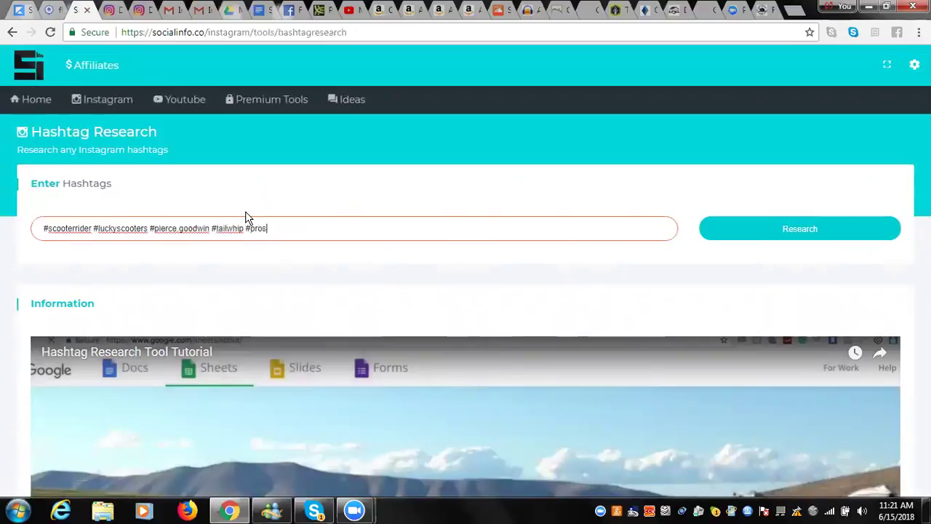
{"action": "type", "text": "rider"}
Start researching the five scooter hashtags and wait while results load.
{"action": "left_click", "coordinate": [733, 223]}
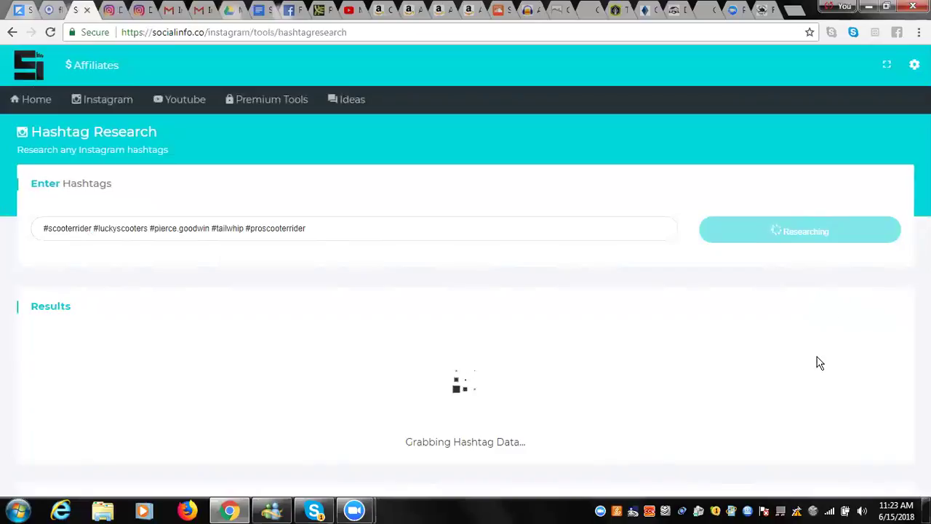
{"action": "scroll", "coordinate": [818, 364], "scroll_direction": "down", "scroll_amount": 1}
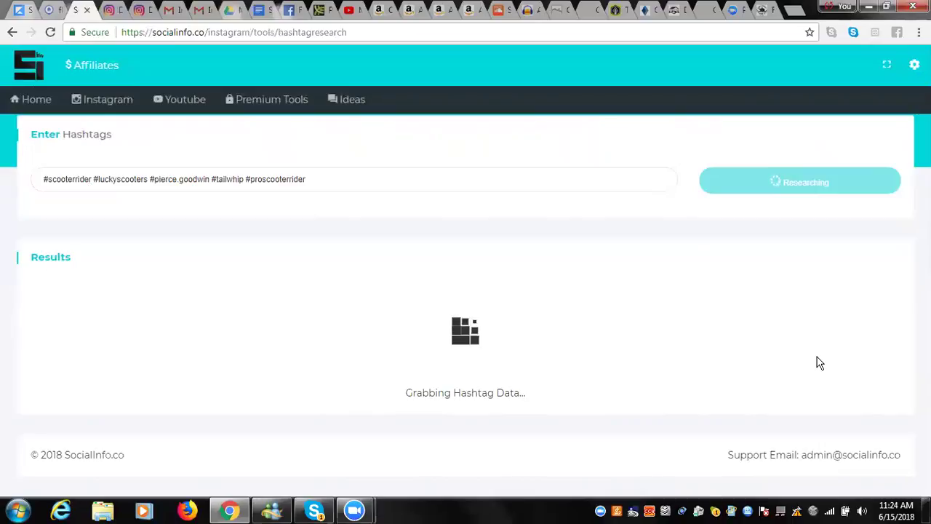
Replace the hashtag list with #scooterrider #woodward #proscooterrider #crazykid.
{"action": "left_click", "coordinate": [210, 179]}
{"action": "key", "text": "BackSpace"}
{"action": "key", "text": "BackSpace"}
{"action": "key", "text": "BackSpace"}
{"action": "key", "text": "BackSpace"}
{"action": "key", "text": "BackSpace"}
{"action": "key", "text": "BackSpace"}
{"action": "key", "text": "BackSpace"}
{"action": "key", "text": "BackSpace"}
{"action": "key", "text": "BackSpace"}
{"action": "key", "text": "BackSpace"}
{"action": "key", "text": "BackSpace"}
{"action": "key", "text": "BackSpace"}
{"action": "key", "text": "BackSpace"}
{"action": "key", "text": "BackSpace"}
{"action": "key", "text": "BackSpace"}
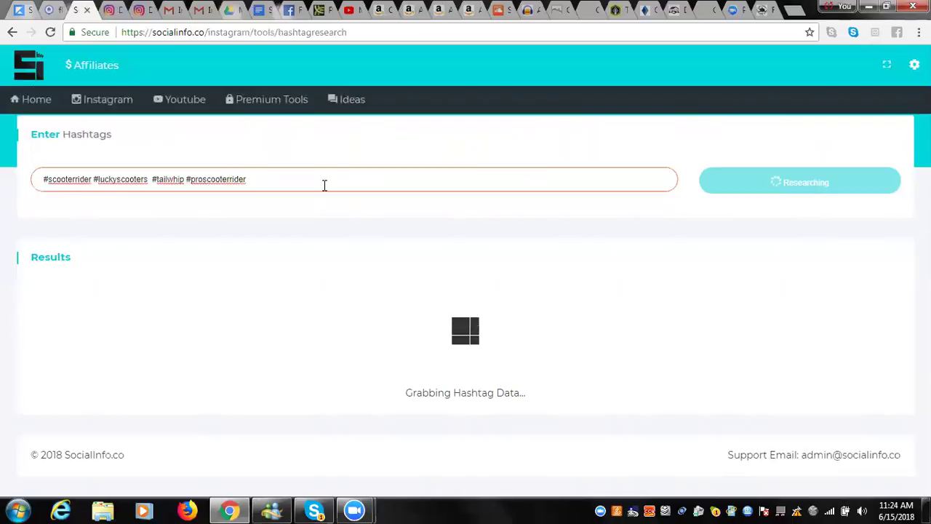
{"action": "left_click", "coordinate": [292, 179]}
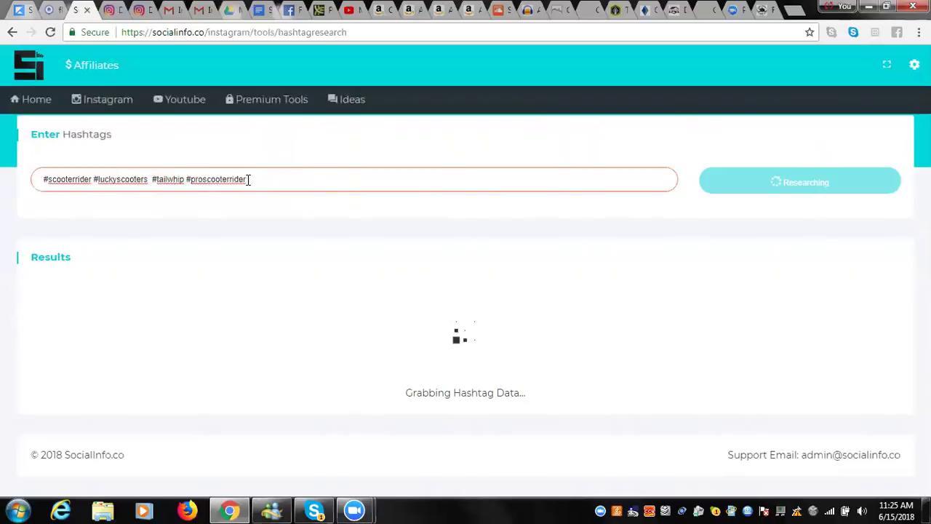
{"action": "key", "text": "BackSpace"}
{"action": "key", "text": "BackSpace"}
{"action": "key", "text": "BackSpace"}
{"action": "key", "text": "BackSpace"}
{"action": "key", "text": "BackSpace"}
{"action": "key", "text": "BackSpace"}
{"action": "key", "text": "BackSpace"}
{"action": "key", "text": "BackSpace"}
{"action": "key", "text": "BackSpace"}
{"action": "key", "text": "BackSpace"}
{"action": "key", "text": "BackSpace"}
{"action": "key", "text": "BackSpace"}
{"action": "key", "text": "BackSpace"}
{"action": "key", "text": "BackSpace"}
{"action": "key", "text": "BackSpace"}
{"action": "key", "text": "BackSpace"}
{"action": "key", "text": "BackSpace"}
{"action": "key", "text": "BackSpace"}
{"action": "key", "text": "BackSpace"}
{"action": "key", "text": "BackSpace"}
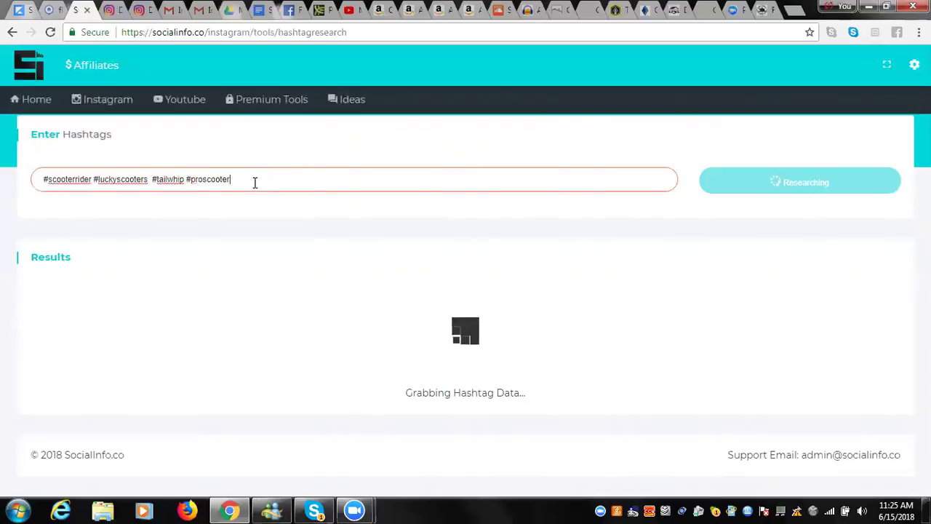
{"action": "key", "text": "BackSpace"}
{"action": "key", "text": "BackSpace"}
{"action": "key", "text": "BackSpace"}
{"action": "key", "text": "BackSpace"}
{"action": "key", "text": "BackSpace"}
{"action": "key", "text": "BackSpace"}
{"action": "key", "text": "BackSpace"}
{"action": "key", "text": "BackSpace"}
{"action": "key", "text": "BackSpace"}
{"action": "key", "text": "BackSpace"}
{"action": "key", "text": "BackSpace"}
{"action": "key", "text": "BackSpace"}
{"action": "key", "text": "BackSpace"}
{"action": "key", "text": "BackSpace"}
{"action": "key", "text": "BackSpace"}
{"action": "key", "text": "BackSpace"}
{"action": "key", "text": "BackSpace"}
{"action": "key", "text": "BackSpace"}
{"action": "key", "text": "BackSpace"}
{"action": "key", "text": "BackSpace"}
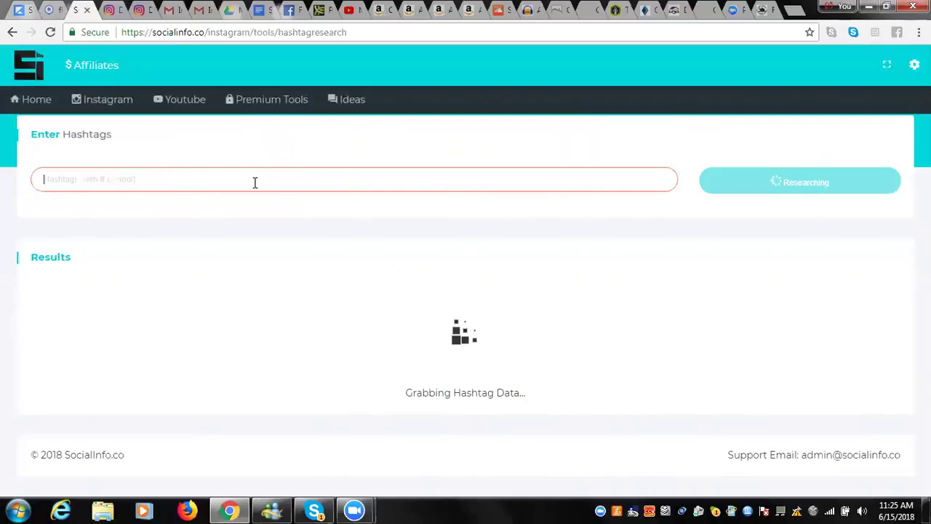
{"action": "type", "text": "#scooter"}
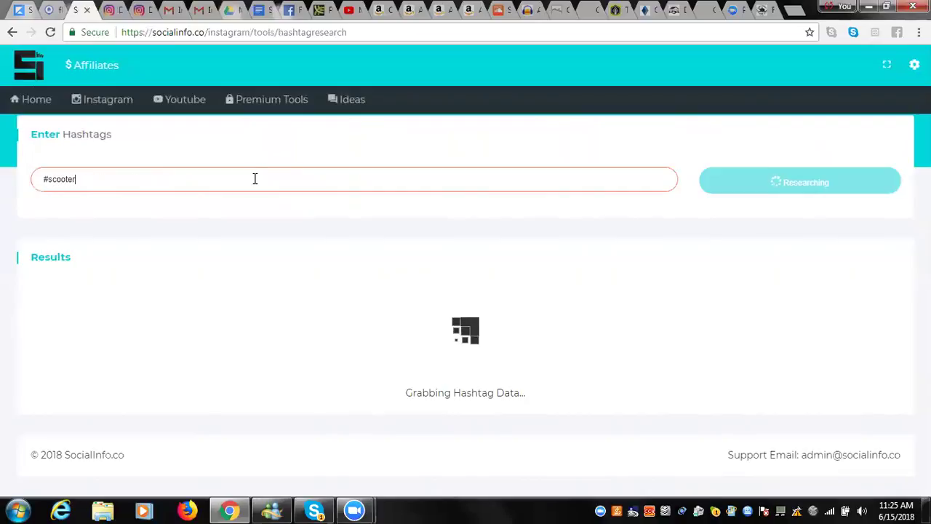
{"action": "type", "text": "rider #wqo"}
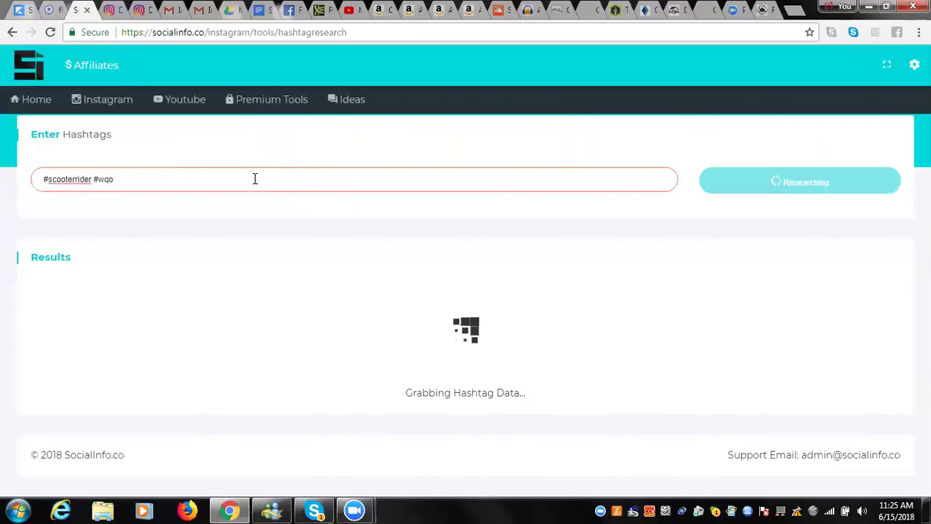
{"action": "type", "text": "oddward #"}
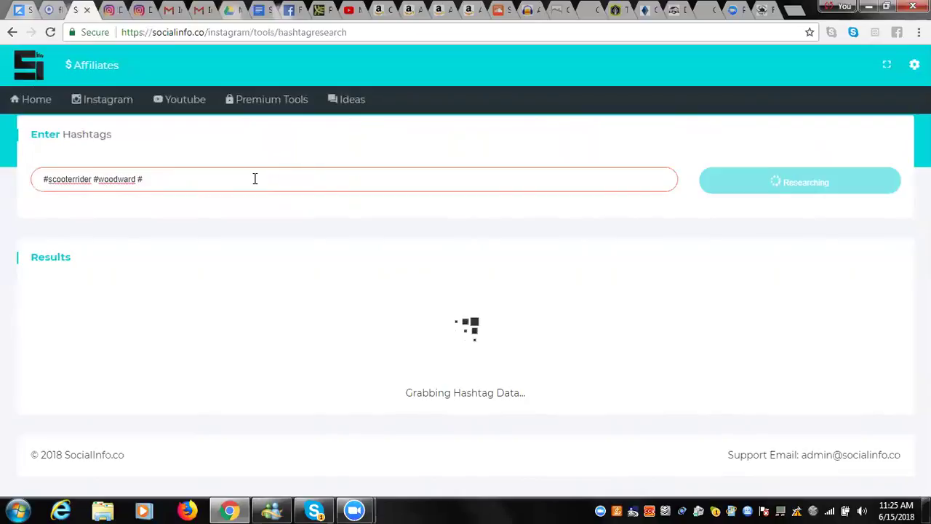
{"action": "type", "text": "pro"}
{"action": "type", "text": "scooterrid"}
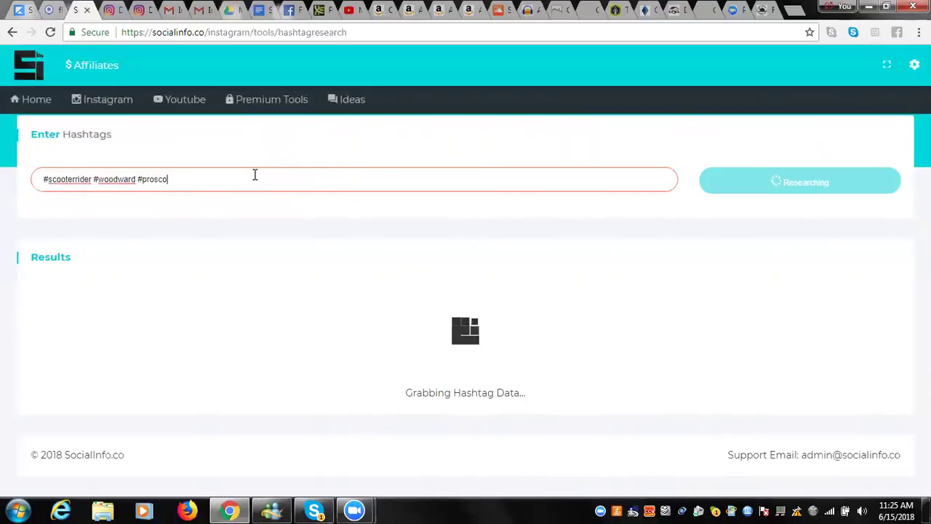
{"action": "type", "text": "er @"}
{"action": "key", "text": "BackSpace"}
{"action": "type", "text": "#"}
{"action": "type", "text": "crazs"}
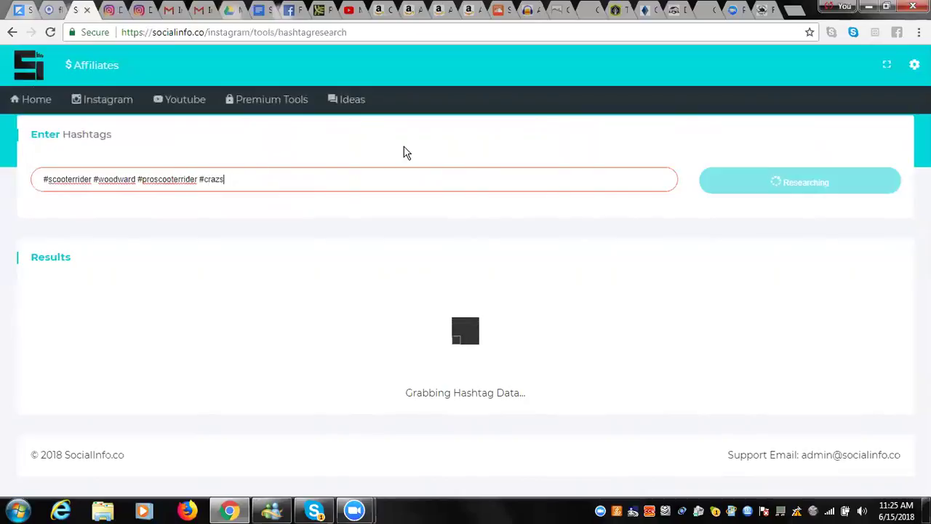
{"action": "type", "text": "ykidykid"}
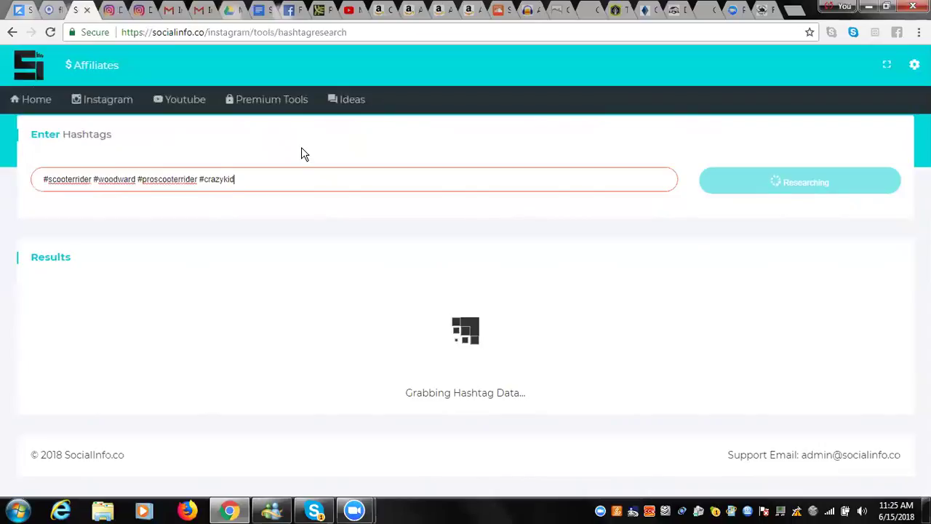
{"action": "mouse_move", "coordinate": [262, 109]}
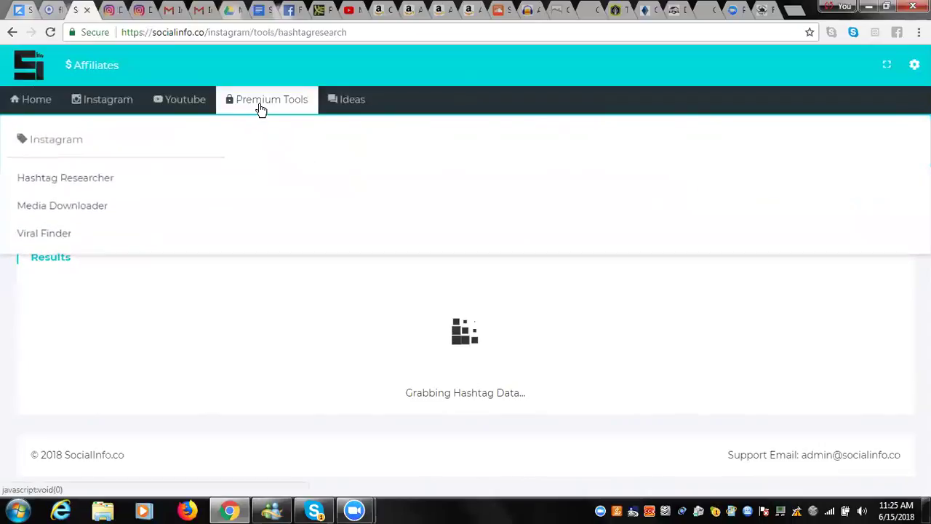
Research #scooterrider, #proscooter and #crazykid, then open the #proscooter tag (30,241 posts).
{"action": "left_click", "coordinate": [142, 185]}
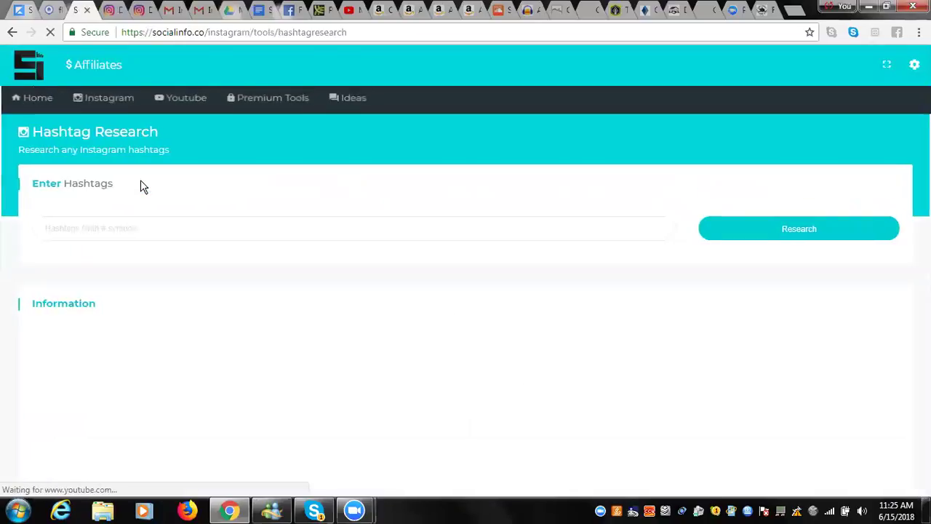
{"action": "left_click", "coordinate": [128, 228]}
{"action": "type", "text": "#scooterr"}
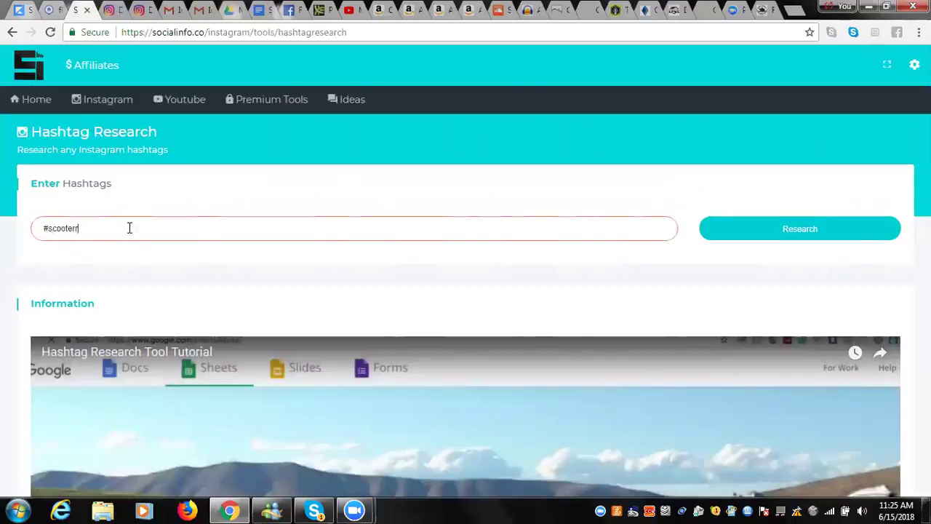
{"action": "type", "text": "ider #pr"}
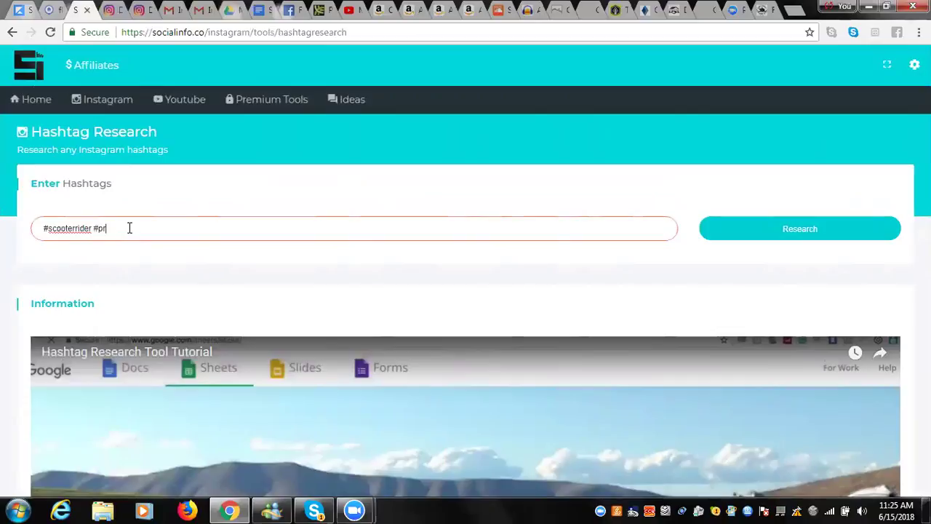
{"action": "type", "text": "oscooter #crazykid"}
{"action": "left_click", "coordinate": [729, 228]}
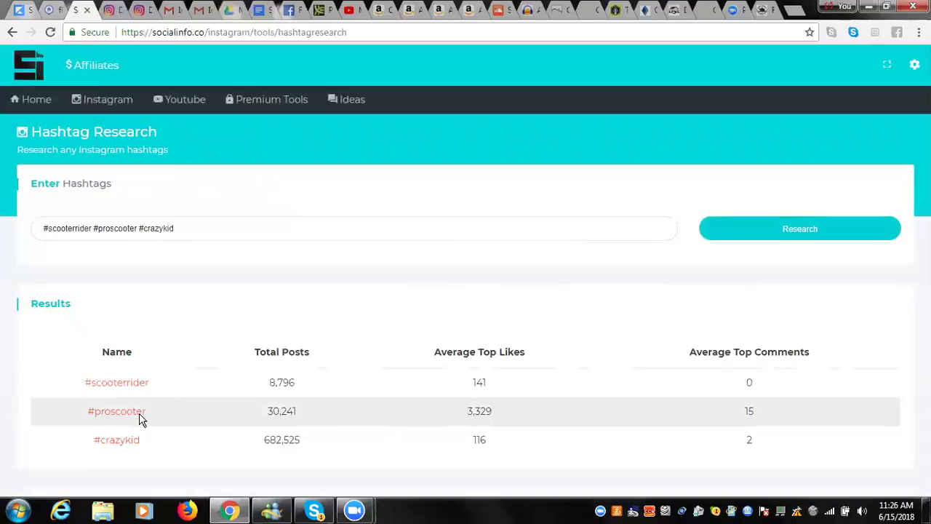
{"action": "left_click", "coordinate": [142, 420]}
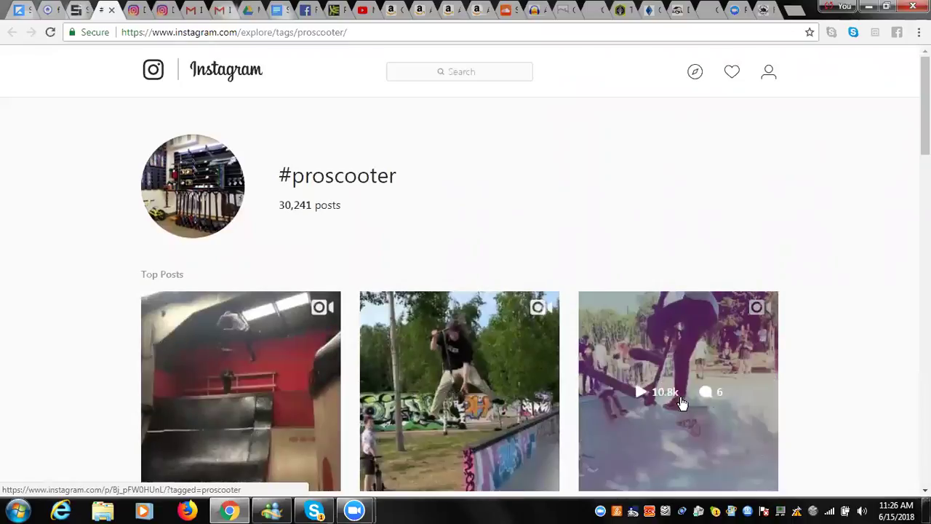
Browse the #proscooter Top Posts grid of scooter videos on Instagram.
{"action": "scroll", "coordinate": [682, 405], "scroll_direction": "down", "scroll_amount": 3}
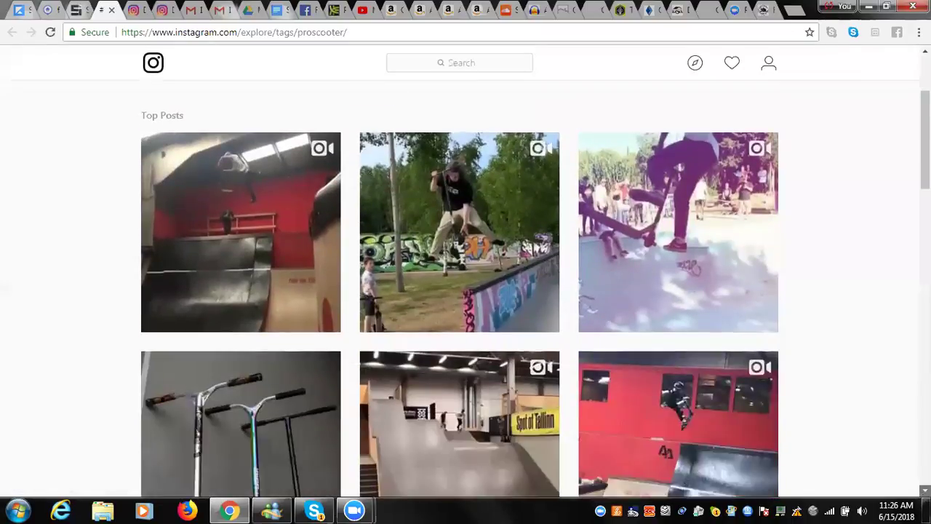
{"action": "scroll", "coordinate": [229, 353], "scroll_direction": "down", "scroll_amount": 2}
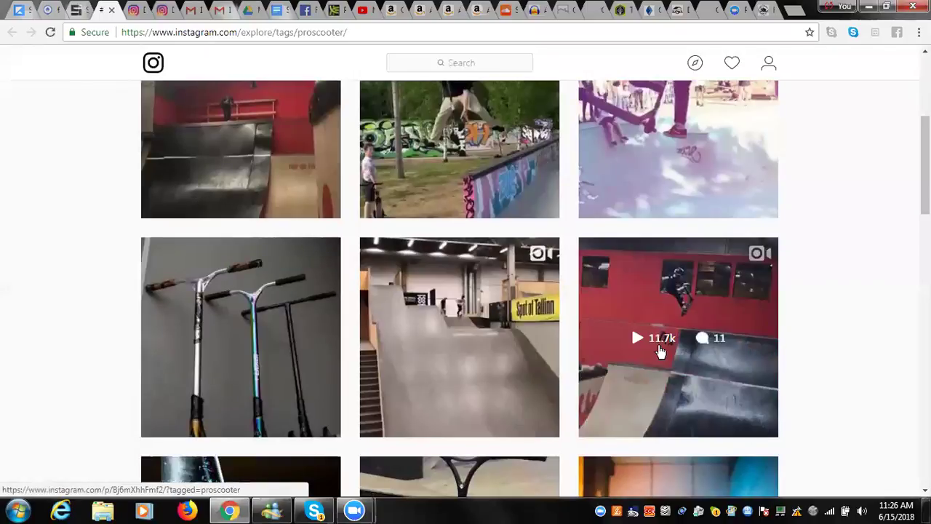
{"action": "left_click", "coordinate": [77, 15]}
Open the Media Downloader from the Premium Tools menu.
{"action": "left_click", "coordinate": [289, 108]}
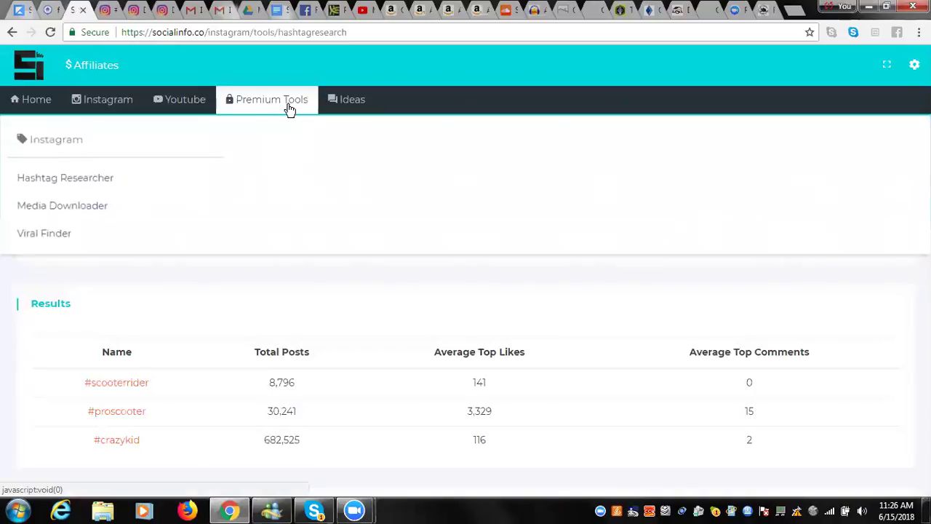
{"action": "left_click", "coordinate": [101, 206]}
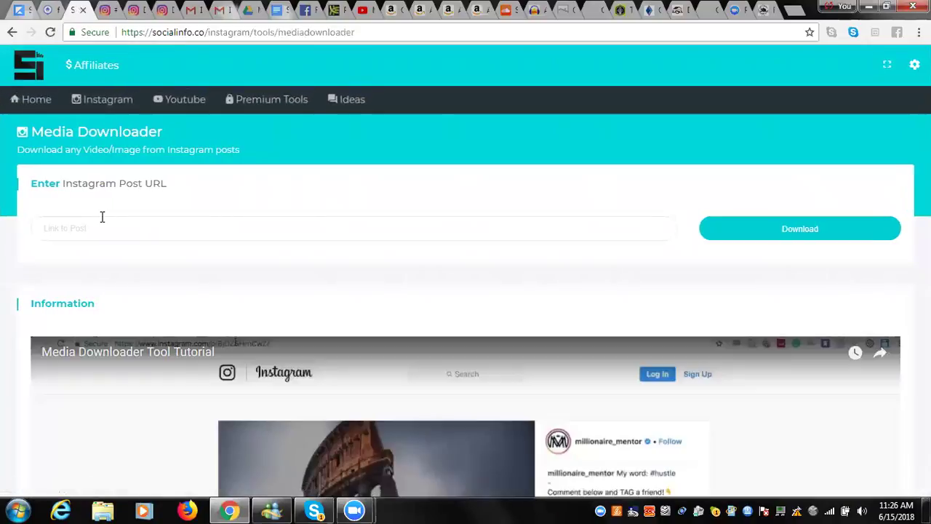
{"action": "left_click", "coordinate": [102, 222]}
{"action": "left_click", "coordinate": [290, 105]}
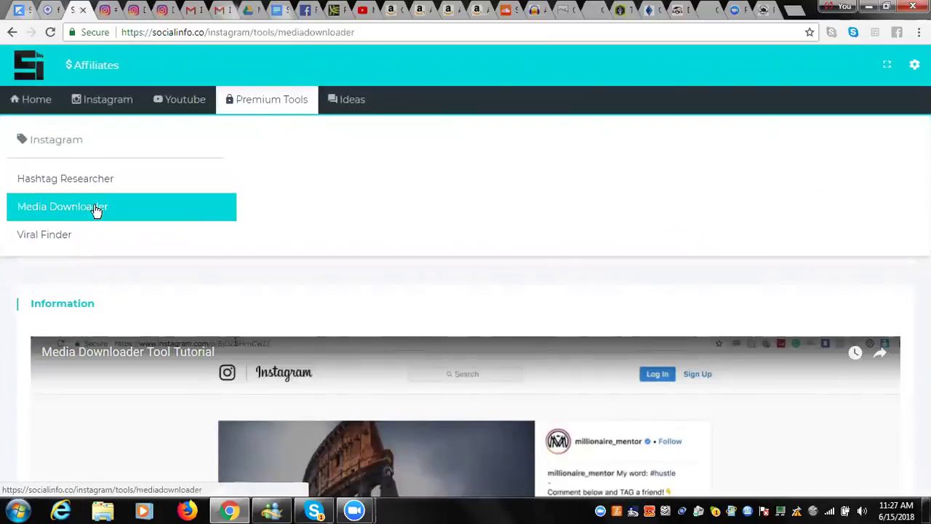
{"action": "left_click", "coordinate": [97, 209]}
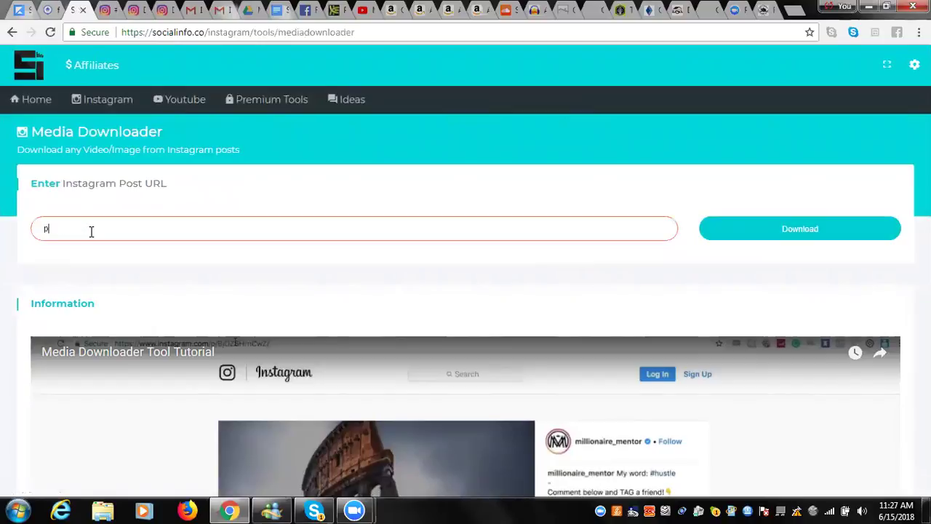
Try downloading with an account name, get the Oops error, and clear the field.
{"action": "left_click", "coordinate": [775, 235]}
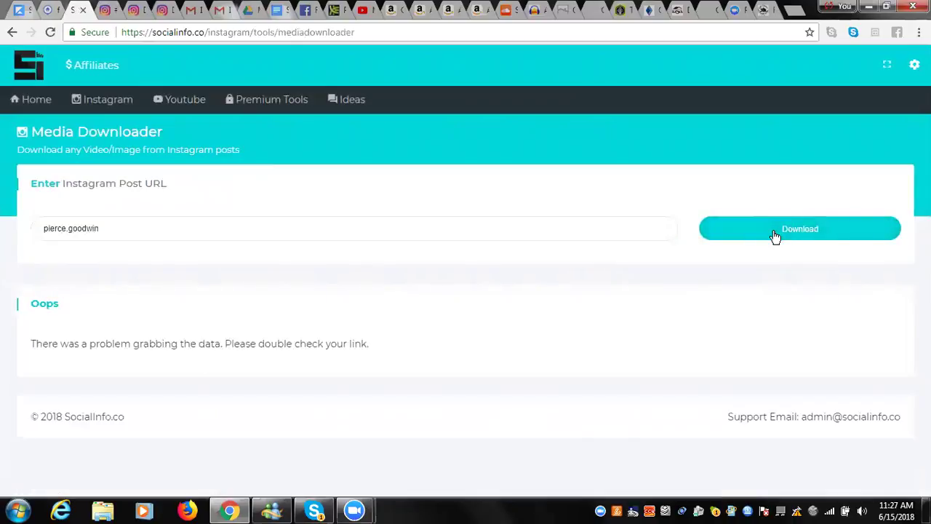
{"action": "left_click", "coordinate": [164, 227]}
{"action": "key", "text": "BackSpace"}
{"action": "key", "text": "BackSpace"}
{"action": "key", "text": "BackSpace"}
{"action": "key", "text": "BackSpace"}
{"action": "key", "text": "BackSpace"}
{"action": "key", "text": "BackSpace"}
{"action": "key", "text": "BackSpace"}
{"action": "key", "text": "BackSpace"}
{"action": "key", "text": "BackSpace"}
{"action": "key", "text": "BackSpace"}
{"action": "key", "text": "BackSpace"}
{"action": "key", "text": "BackSpace"}
{"action": "key", "text": "BackSpace"}
{"action": "key", "text": "BackSpace"}
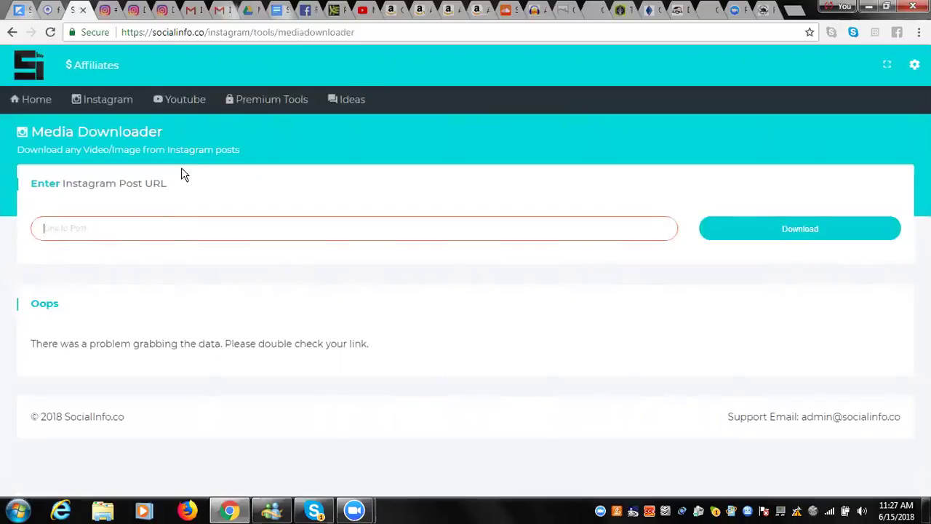
{"action": "left_click", "coordinate": [162, 10]}
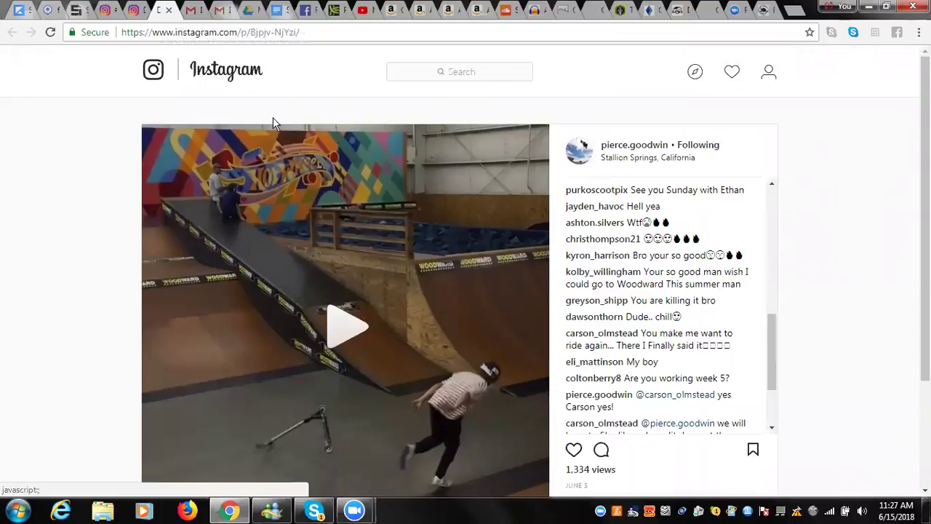
Copy the Instagram post's web address and ready it for Media Downloader's link field.
{"action": "left_click", "coordinate": [259, 32]}
{"action": "right_click", "coordinate": [261, 34]}
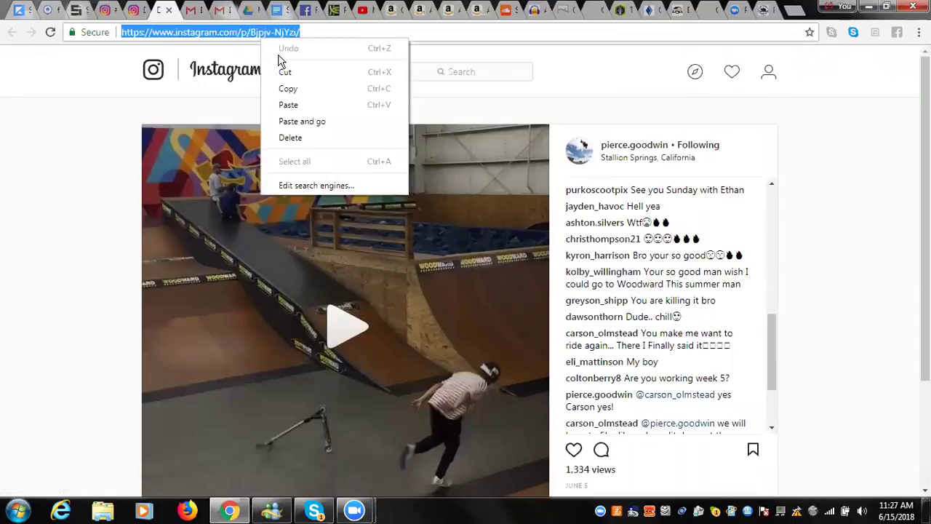
{"action": "left_click", "coordinate": [288, 88]}
{"action": "left_click", "coordinate": [83, 12]}
{"action": "left_click", "coordinate": [112, 230]}
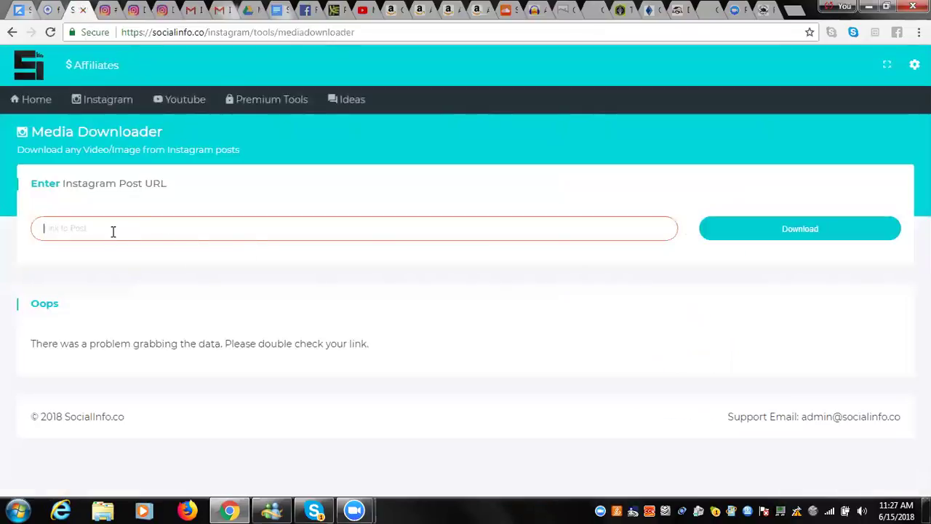
{"action": "right_click", "coordinate": [112, 231]}
Paste the Instagram post link into Media Downloader and fetch its media.
{"action": "left_click", "coordinate": [147, 317]}
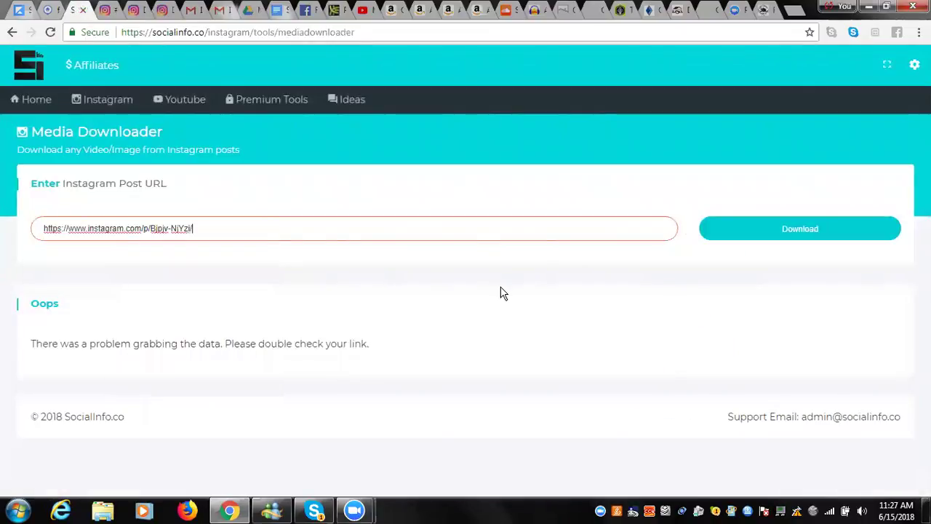
{"action": "left_click", "coordinate": [773, 234]}
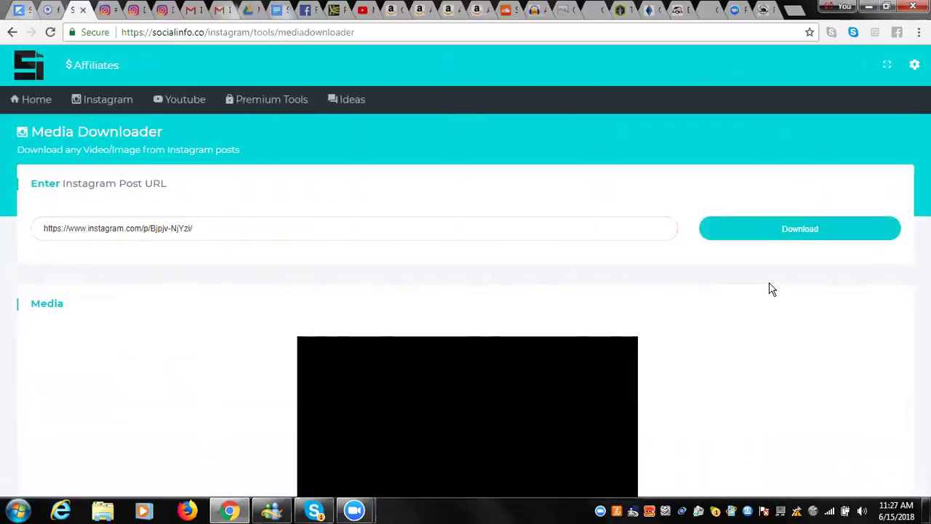
{"action": "scroll", "coordinate": [768, 335], "scroll_direction": "down", "scroll_amount": 3}
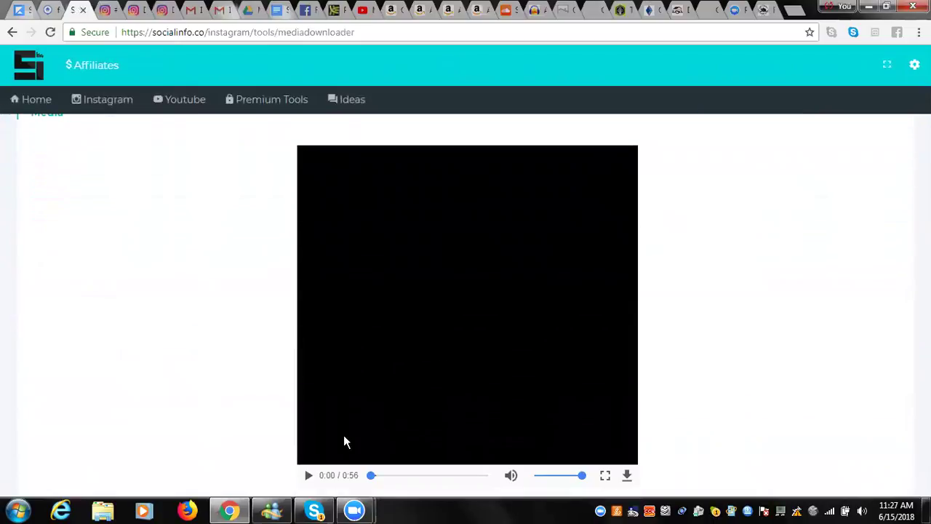
Play the 0:56 scooter video, pause it at 0:06, and check its save options.
{"action": "left_click", "coordinate": [312, 473]}
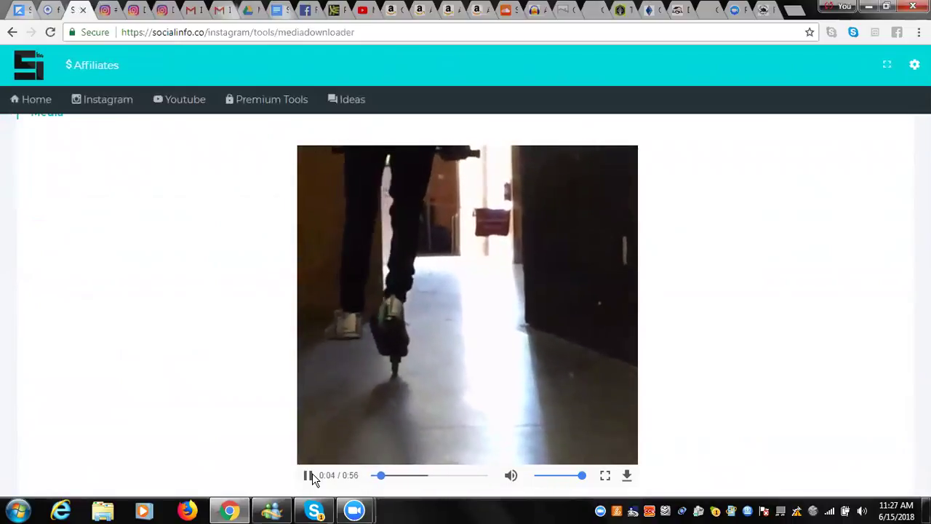
{"action": "left_click", "coordinate": [312, 473]}
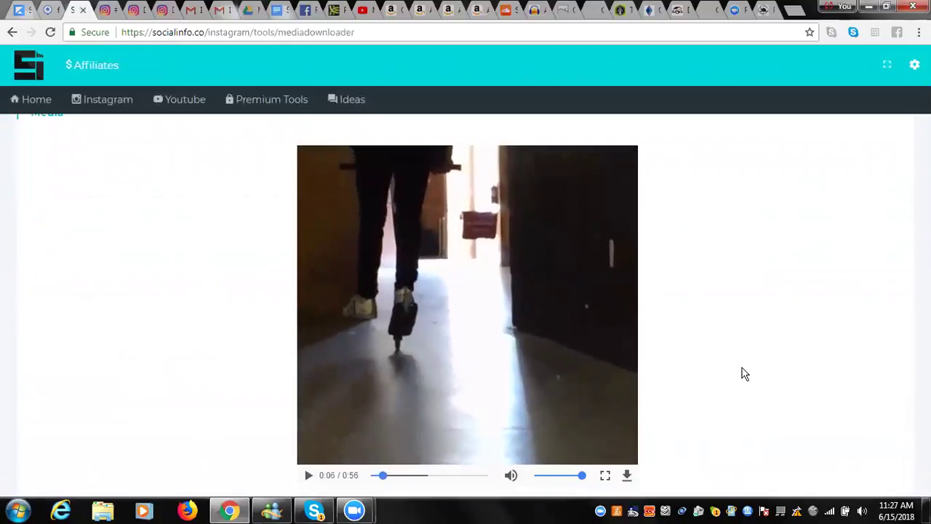
{"action": "right_click", "coordinate": [519, 275]}
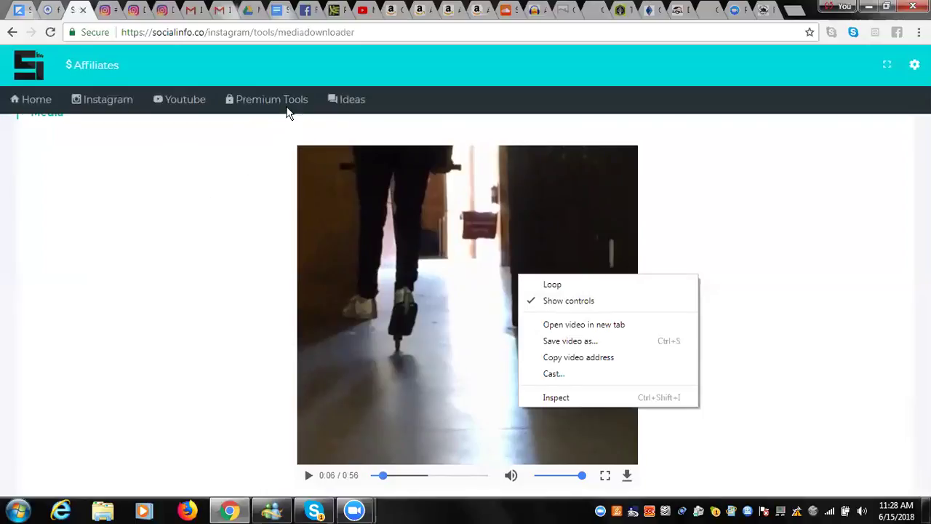
{"action": "left_click", "coordinate": [197, 270]}
Open Viral Finder and search the scooterrider account for viral posts.
{"action": "mouse_move", "coordinate": [289, 97]}
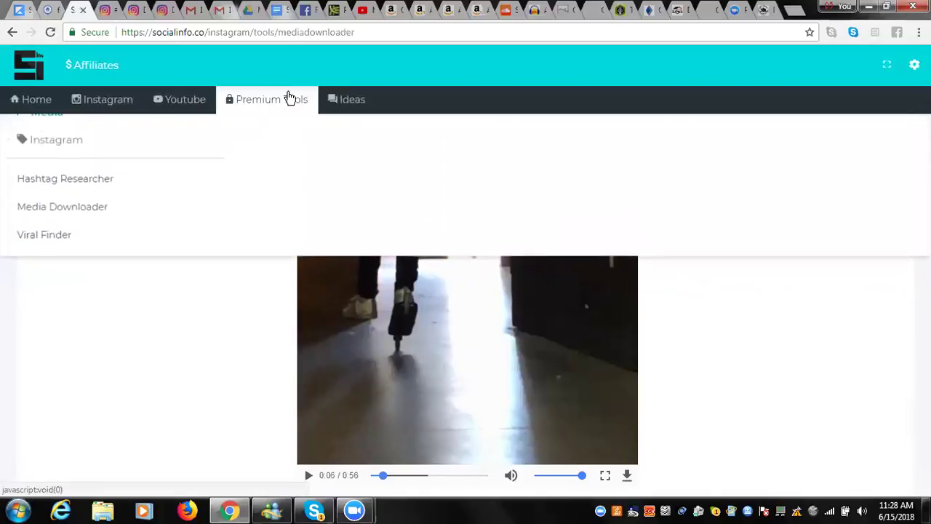
{"action": "left_click", "coordinate": [54, 237]}
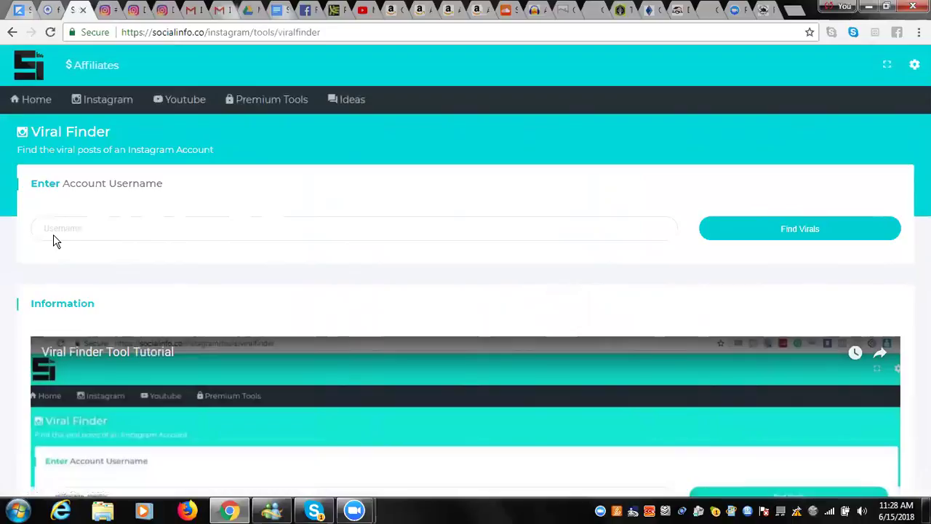
{"action": "mouse_move", "coordinate": [308, 88]}
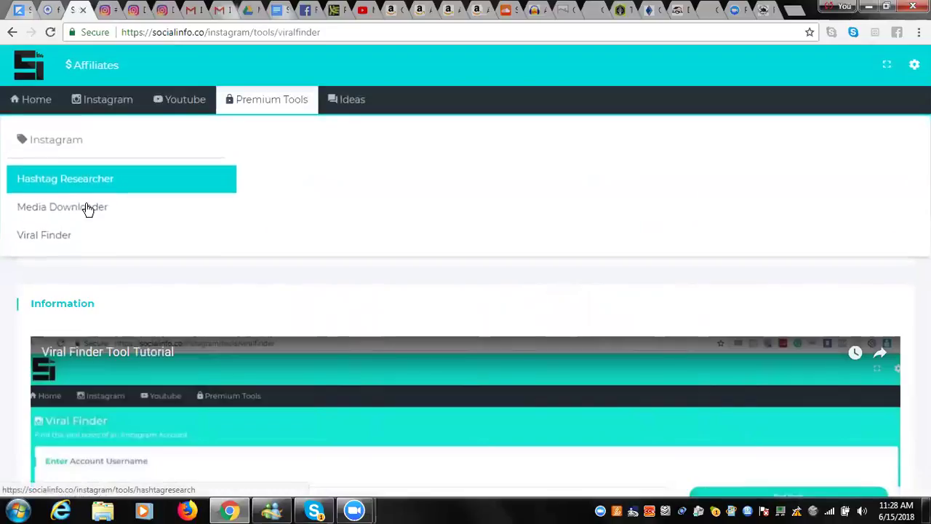
{"action": "left_click", "coordinate": [70, 227]}
{"action": "type", "text": "sc"}
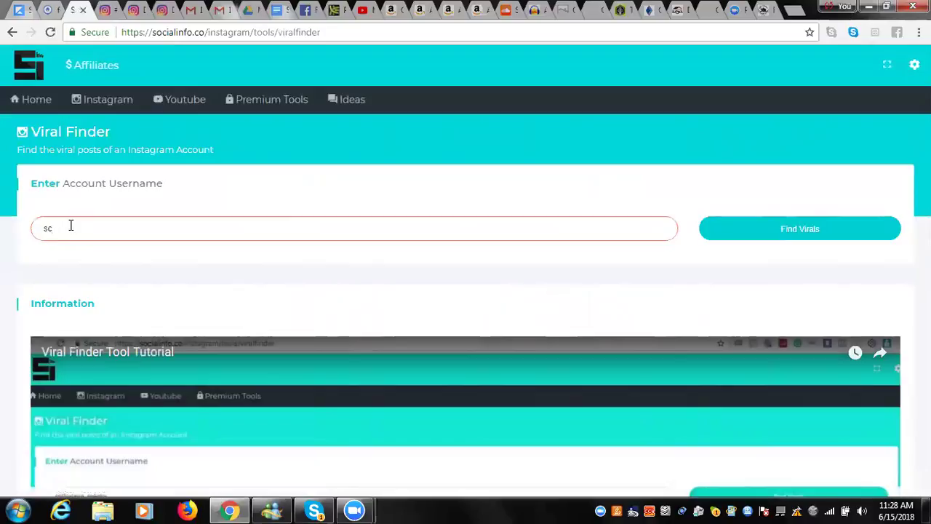
{"action": "key", "text": "BackSpace"}
{"action": "key", "text": "BackSpace"}
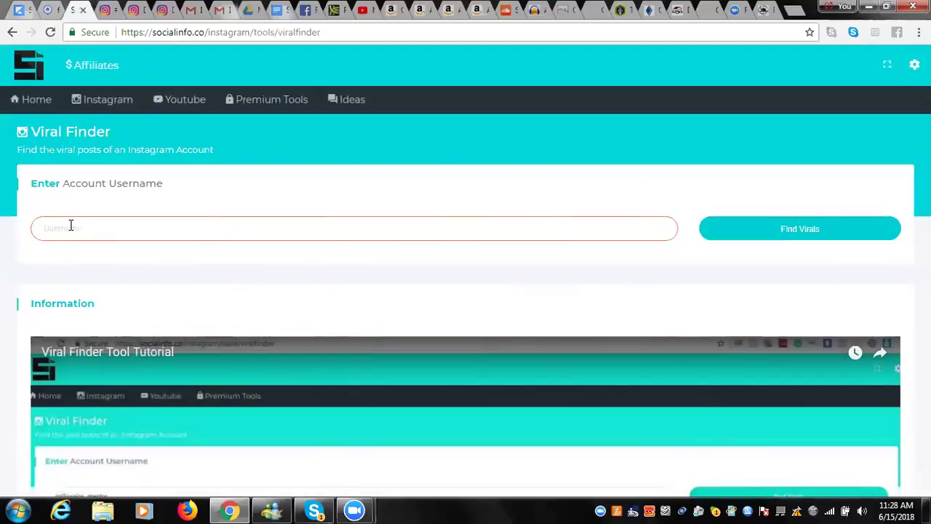
{"action": "type", "text": "scooterider"}
{"action": "left_click", "coordinate": [774, 229]}
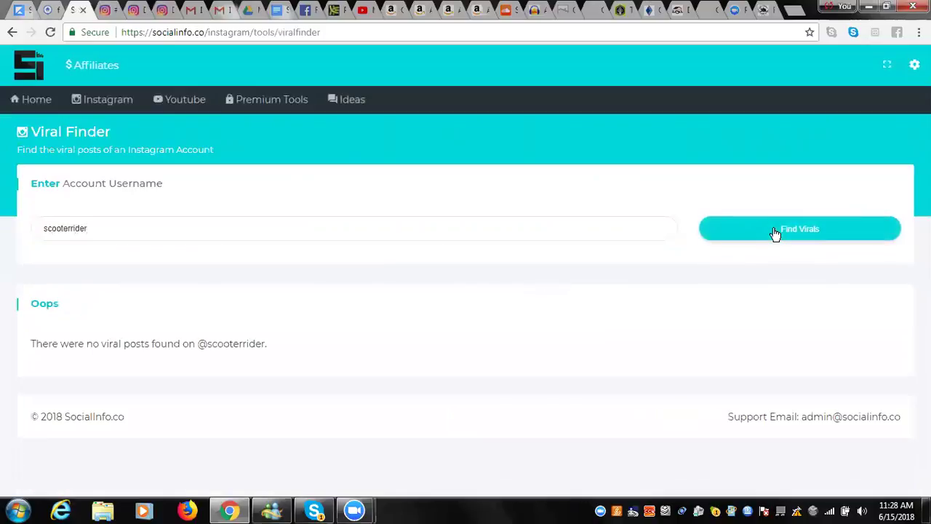
Search luckyscooters instead, listing posts with 5,578, 5,407 and 6,090 likes against 5,357 needed.
{"action": "left_click", "coordinate": [209, 229]}
{"action": "key", "text": "BackSpace"}
{"action": "key", "text": "BackSpace"}
{"action": "key", "text": "BackSpace"}
{"action": "key", "text": "BackSpace"}
{"action": "key", "text": "BackSpace"}
{"action": "key", "text": "BackSpace"}
{"action": "key", "text": "BackSpace"}
{"action": "key", "text": "BackSpace"}
{"action": "key", "text": "BackSpace"}
{"action": "key", "text": "BackSpace"}
{"action": "key", "text": "BackSpace"}
{"action": "key", "text": "BackSpace"}
{"action": "type", "text": "luckyscoot"}
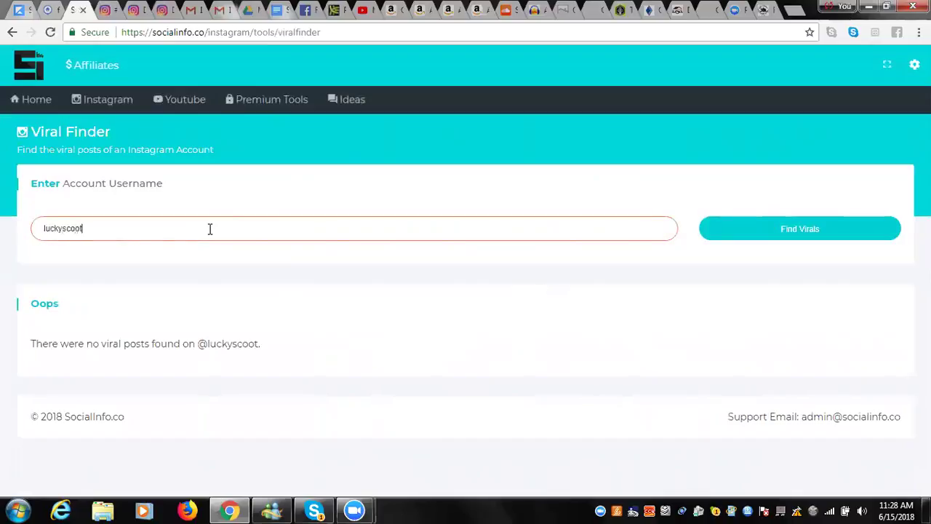
{"action": "type", "text": "ers"}
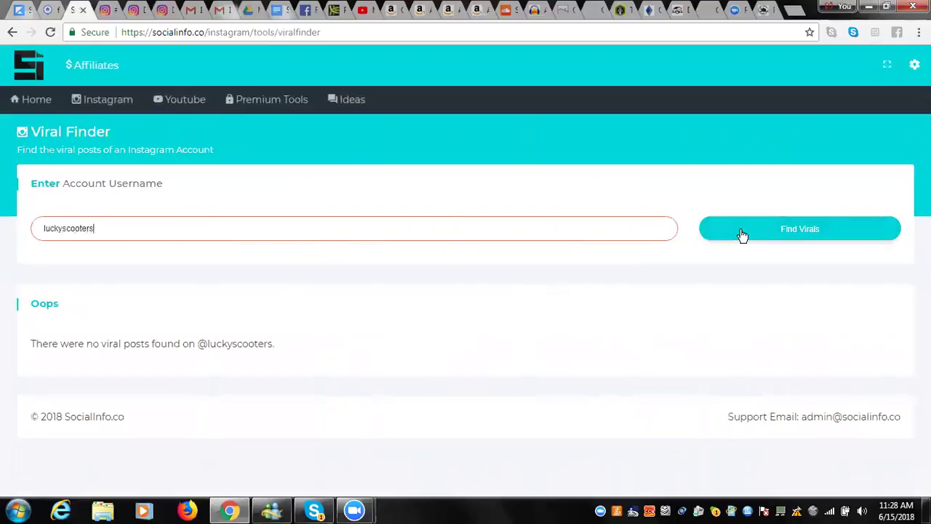
{"action": "left_click", "coordinate": [742, 235]}
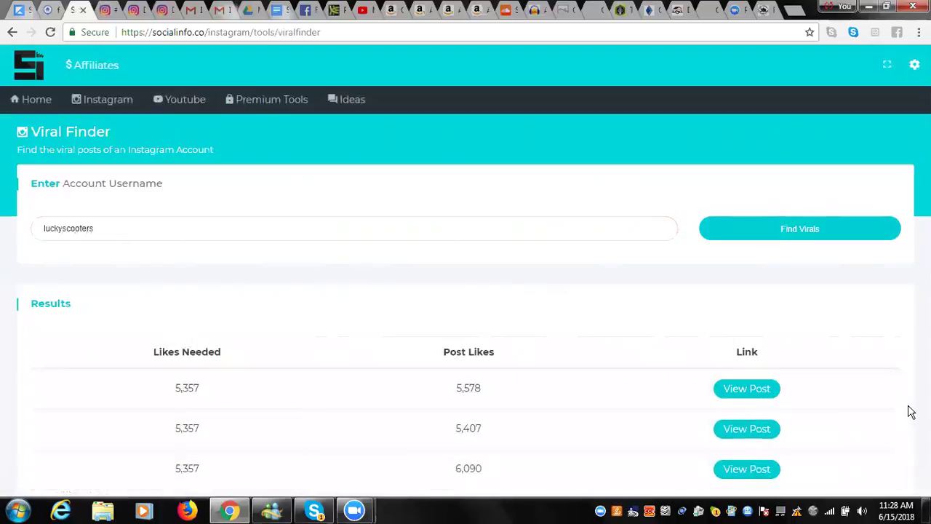
{"action": "scroll", "coordinate": [910, 411], "scroll_direction": "down", "scroll_amount": 2}
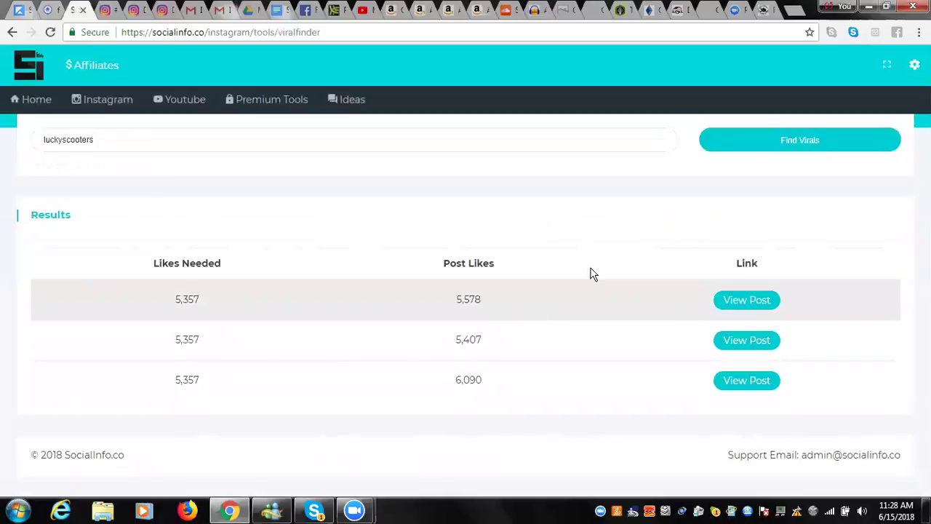
View the first viral luckyscooters post (5,590 likes) on Instagram, reading its comments, then return to SocialInfo.
{"action": "left_click", "coordinate": [754, 306]}
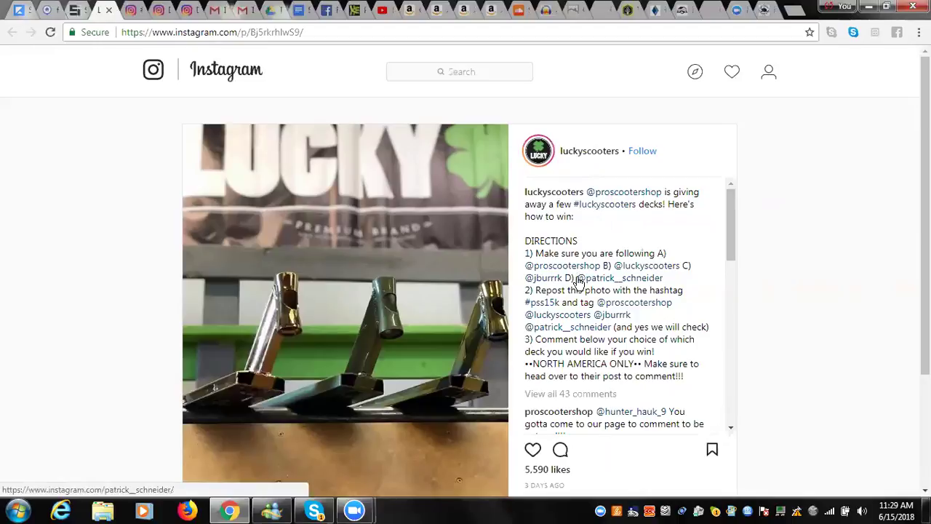
{"action": "left_click", "coordinate": [731, 429]}
{"action": "left_click", "coordinate": [731, 429]}
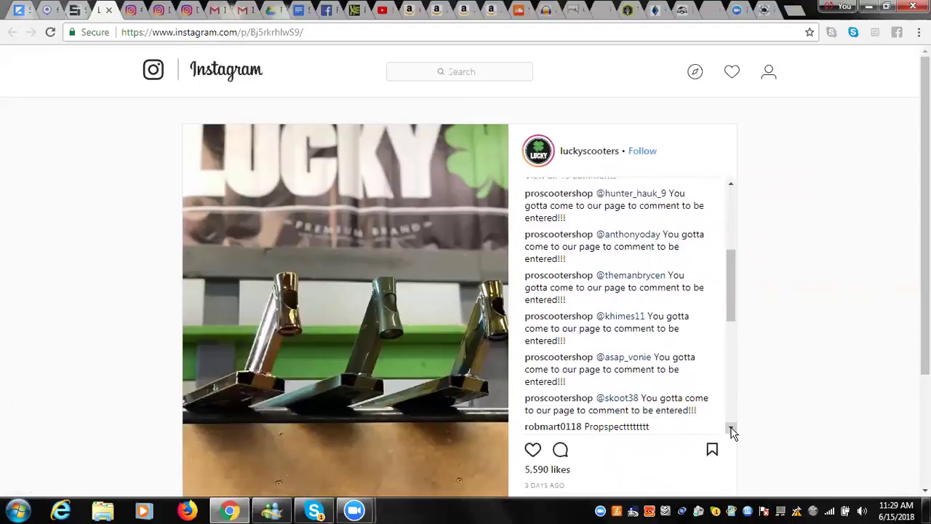
{"action": "left_click", "coordinate": [732, 429]}
{"action": "left_click", "coordinate": [731, 430]}
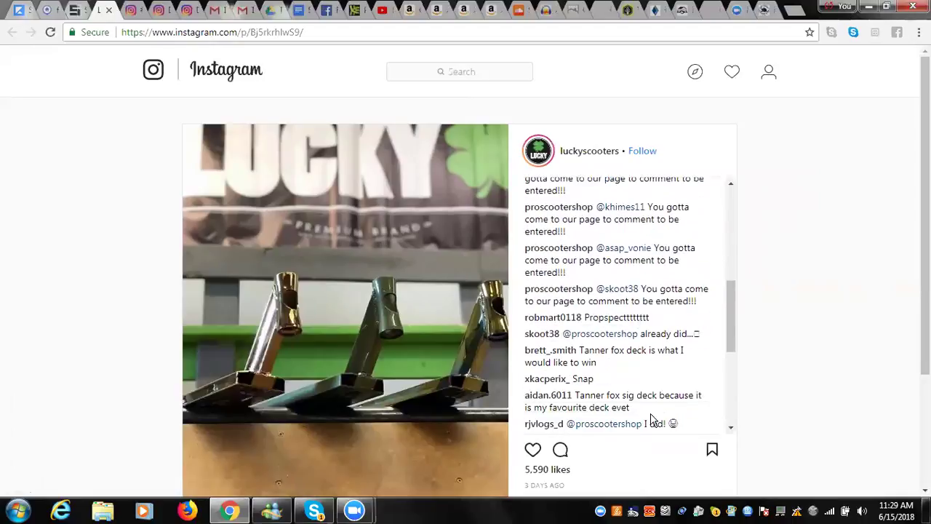
{"action": "left_click", "coordinate": [731, 429]}
{"action": "left_click", "coordinate": [732, 429]}
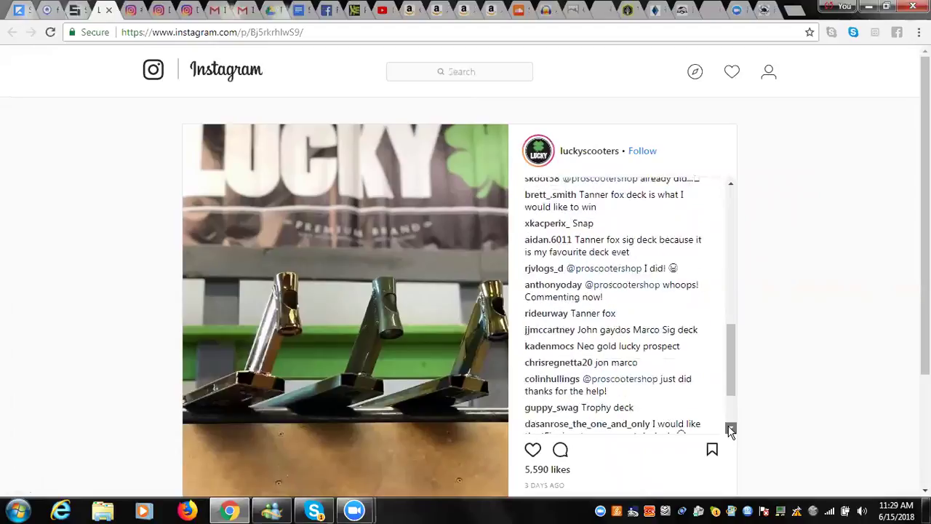
{"action": "left_click", "coordinate": [731, 429]}
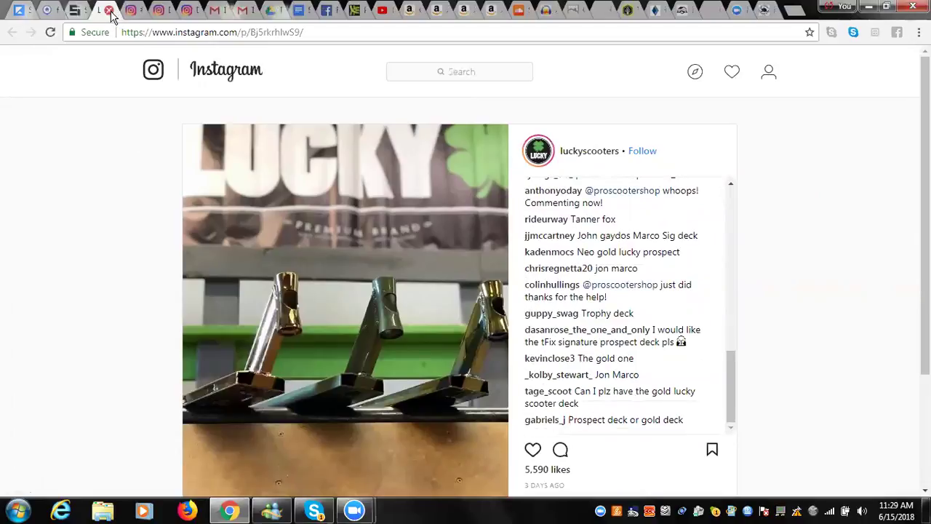
{"action": "left_click", "coordinate": [80, 12]}
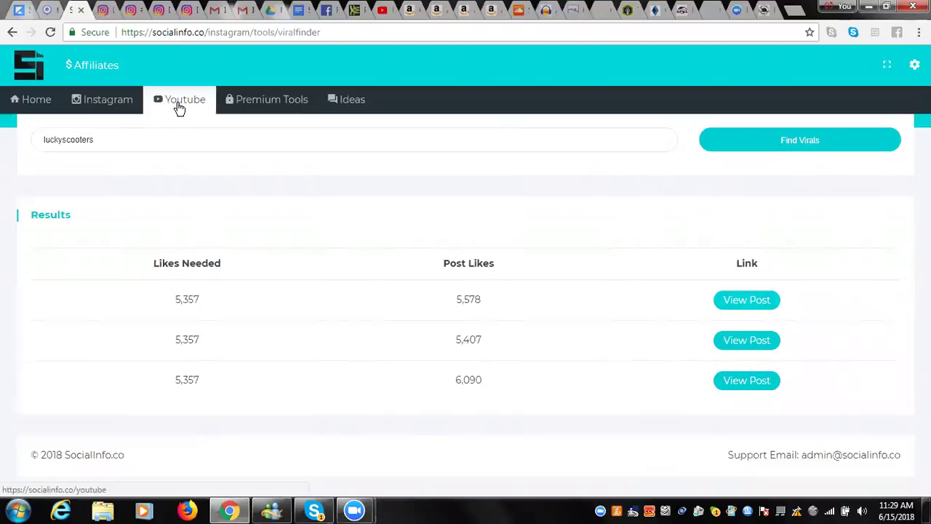
Go from the Viral Finder results to SocialInfo's community Ideas page.
{"action": "left_click", "coordinate": [293, 104]}
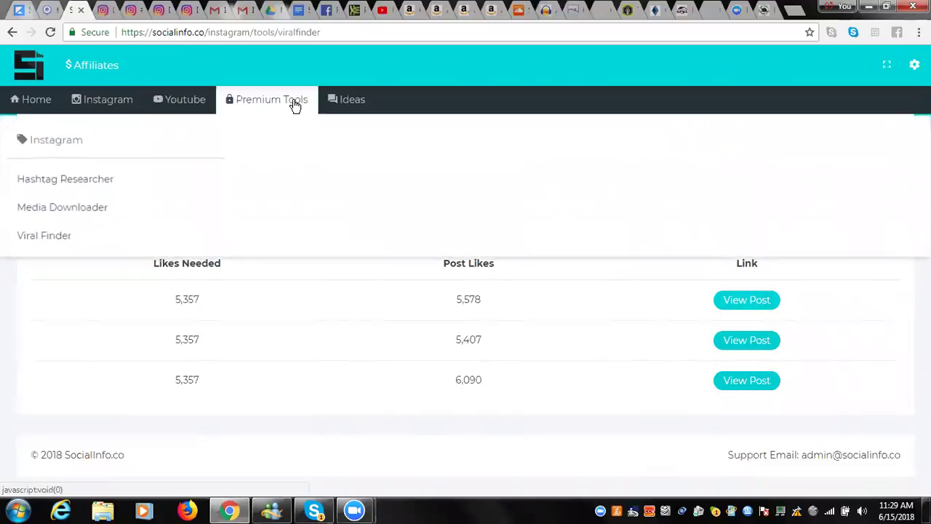
{"action": "left_click", "coordinate": [349, 104]}
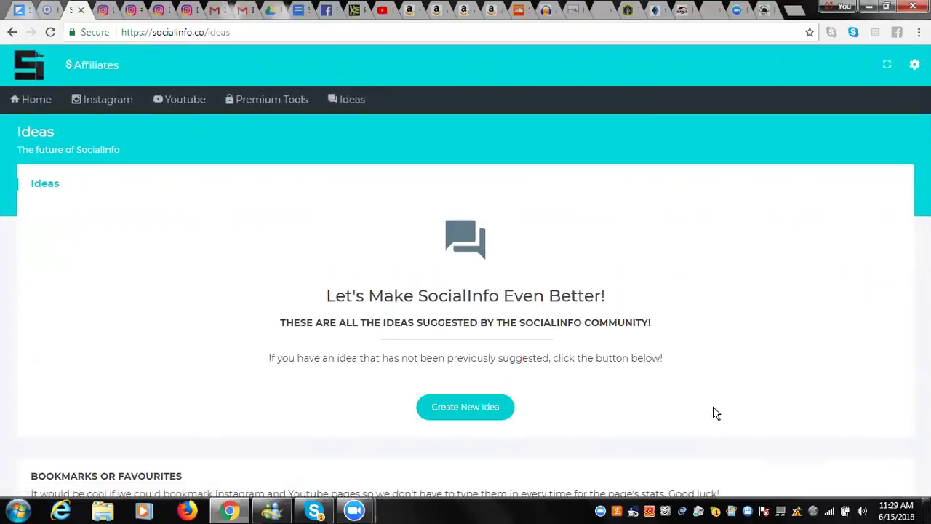
Scroll through the community idea suggestions, then go back to the SocialInfo Home page.
{"action": "scroll", "coordinate": [713, 409], "scroll_direction": "down", "scroll_amount": 4}
{"action": "scroll", "coordinate": [713, 413], "scroll_direction": "down", "scroll_amount": 1}
{"action": "scroll", "coordinate": [714, 410], "scroll_direction": "down", "scroll_amount": 2}
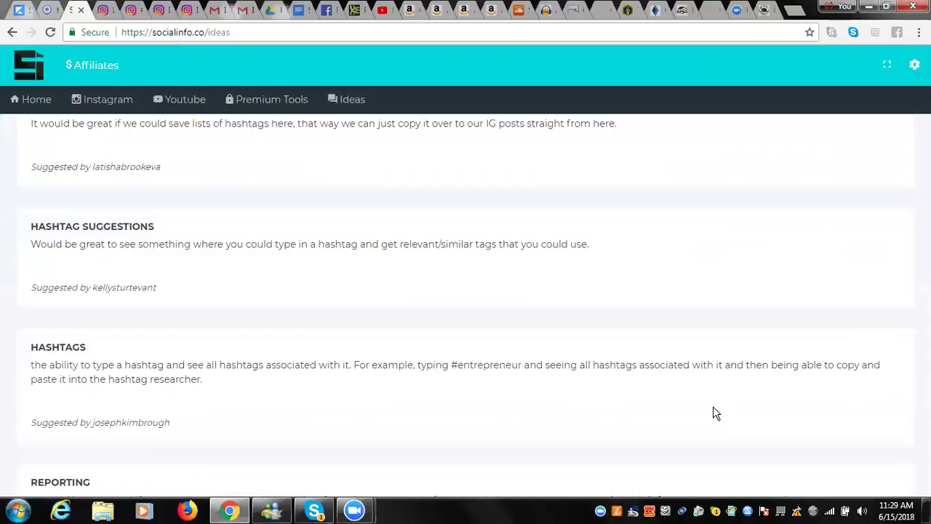
{"action": "scroll", "coordinate": [713, 413], "scroll_direction": "down", "scroll_amount": 3}
{"action": "scroll", "coordinate": [713, 414], "scroll_direction": "up", "scroll_amount": 6}
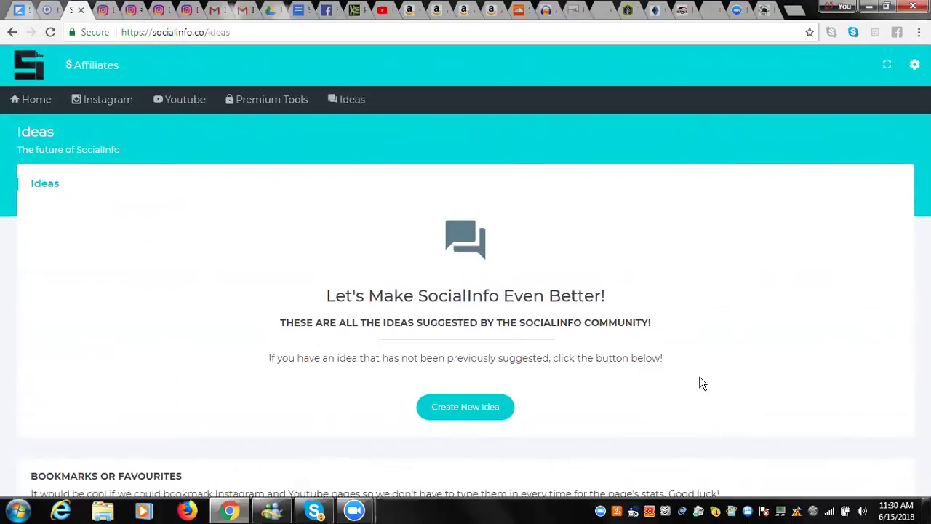
{"action": "scroll", "coordinate": [704, 380], "scroll_direction": "down", "scroll_amount": 2}
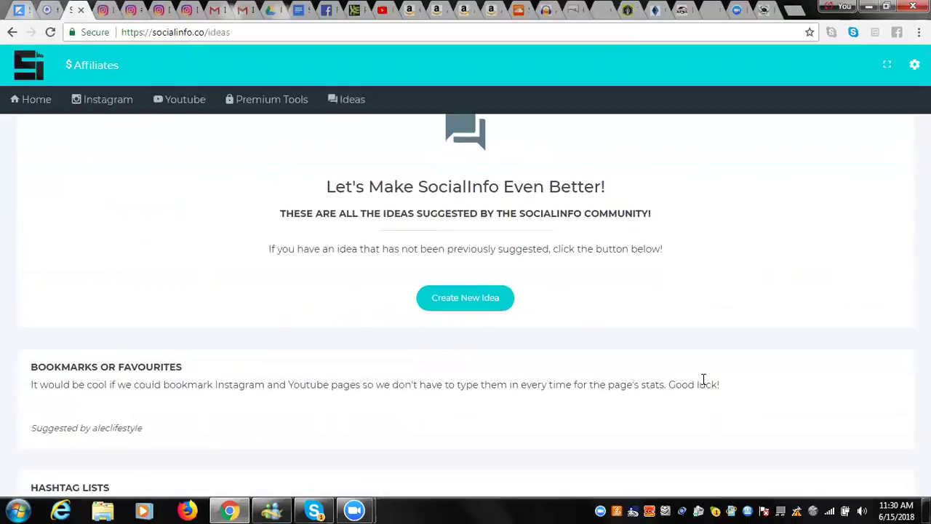
{"action": "scroll", "coordinate": [703, 379], "scroll_direction": "down", "scroll_amount": 2}
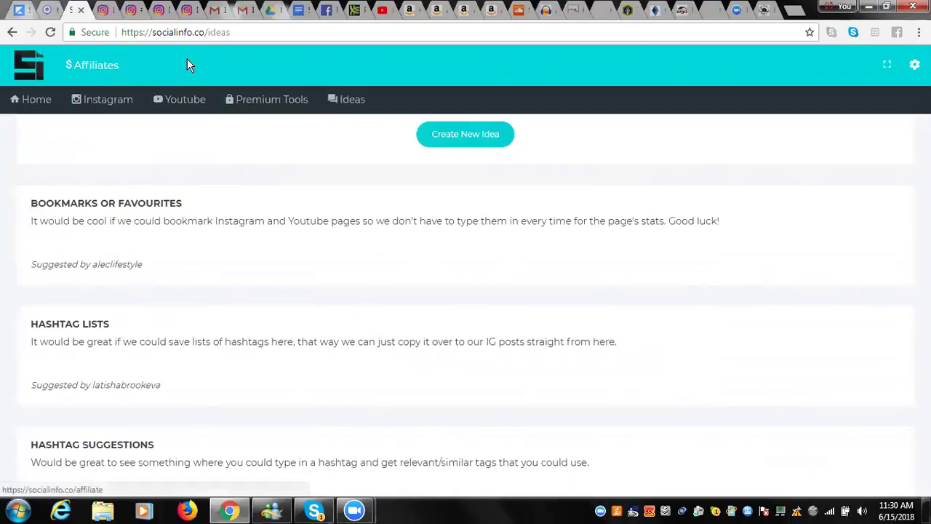
{"action": "left_click", "coordinate": [46, 106]}
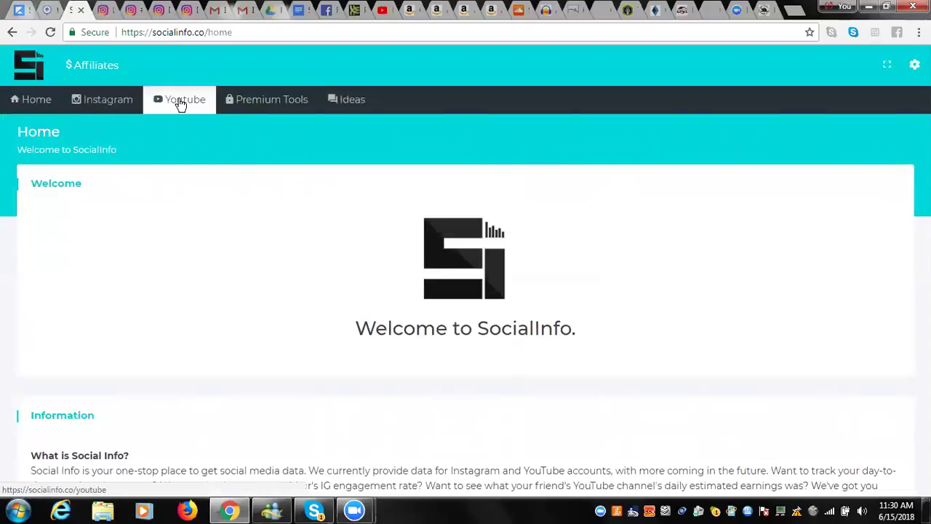
Open the Premium Tools dropdown from the SocialInfo Home page.
{"action": "left_click", "coordinate": [265, 104]}
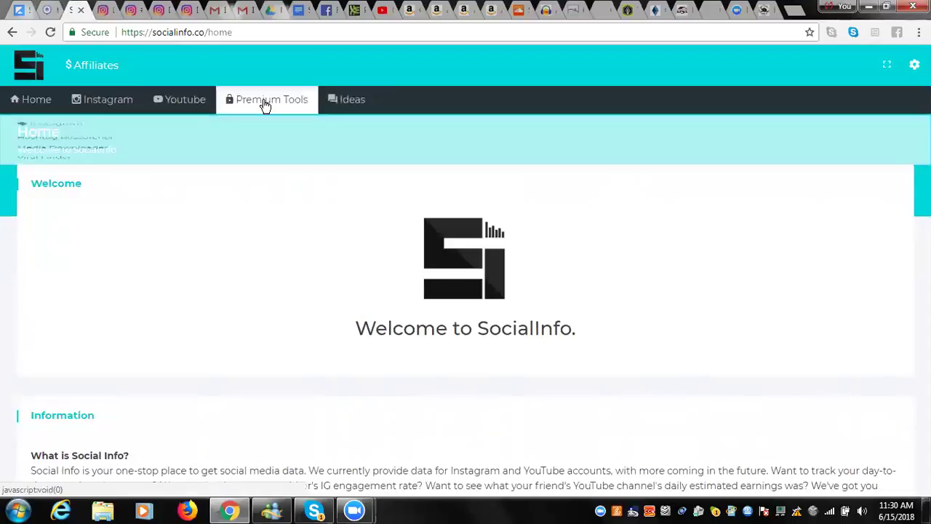